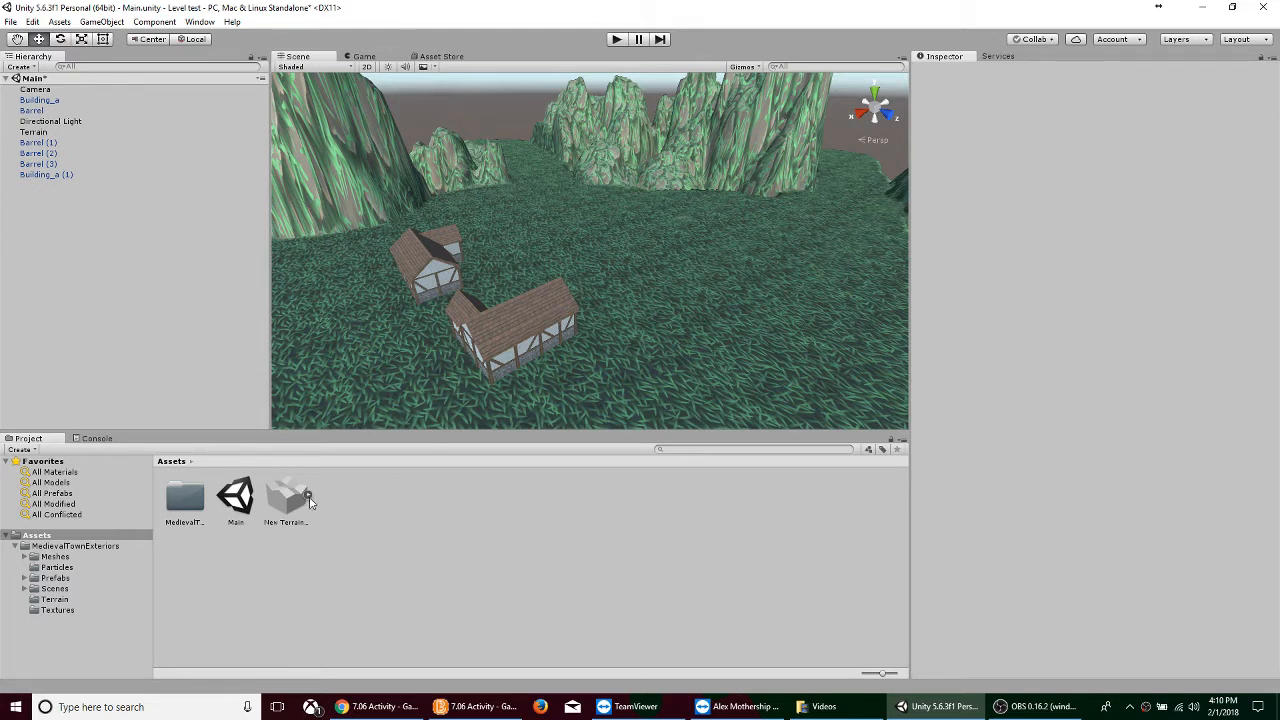
# - Raise the Camera above the terrain and move it to about X 92.8, Y 7.7, Z 101.4
pyautogui.click(48, 90)
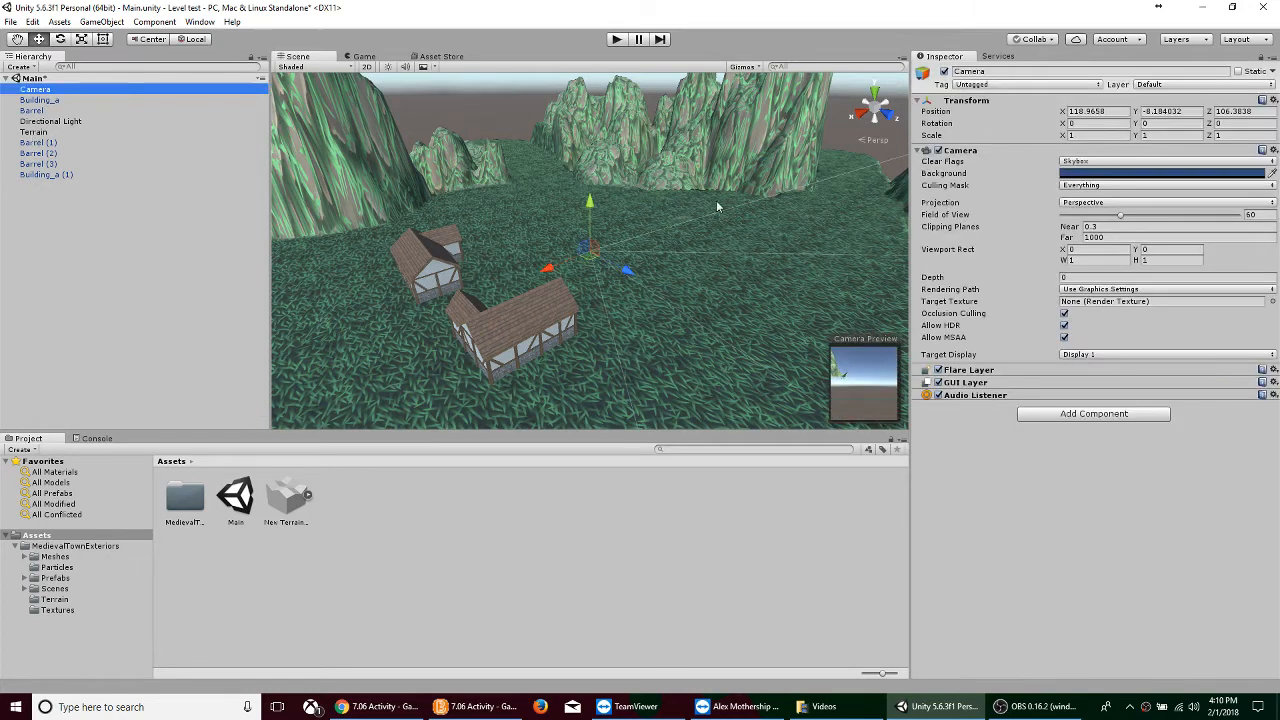
pyautogui.moveTo(594, 206); pyautogui.dragTo(578, 158)
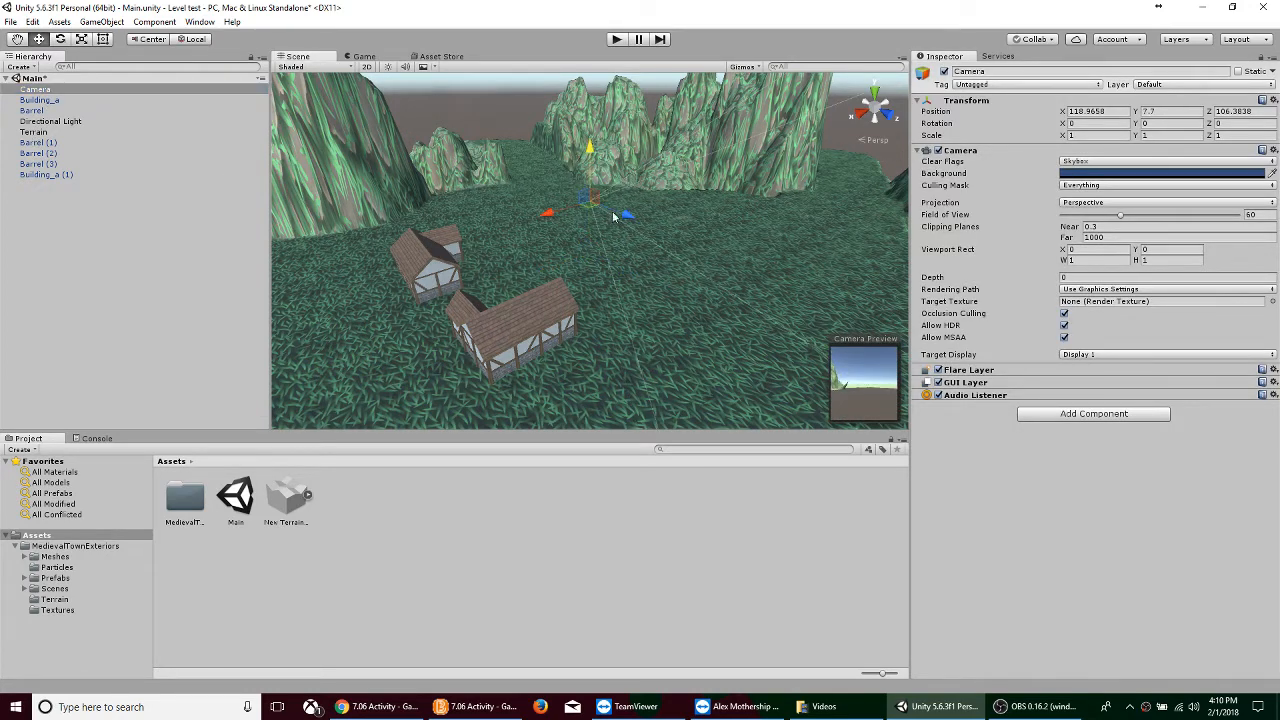
pyautogui.moveTo(555, 215); pyautogui.dragTo(634, 241)
pyautogui.moveTo(692, 205); pyautogui.dragTo(678, 225)
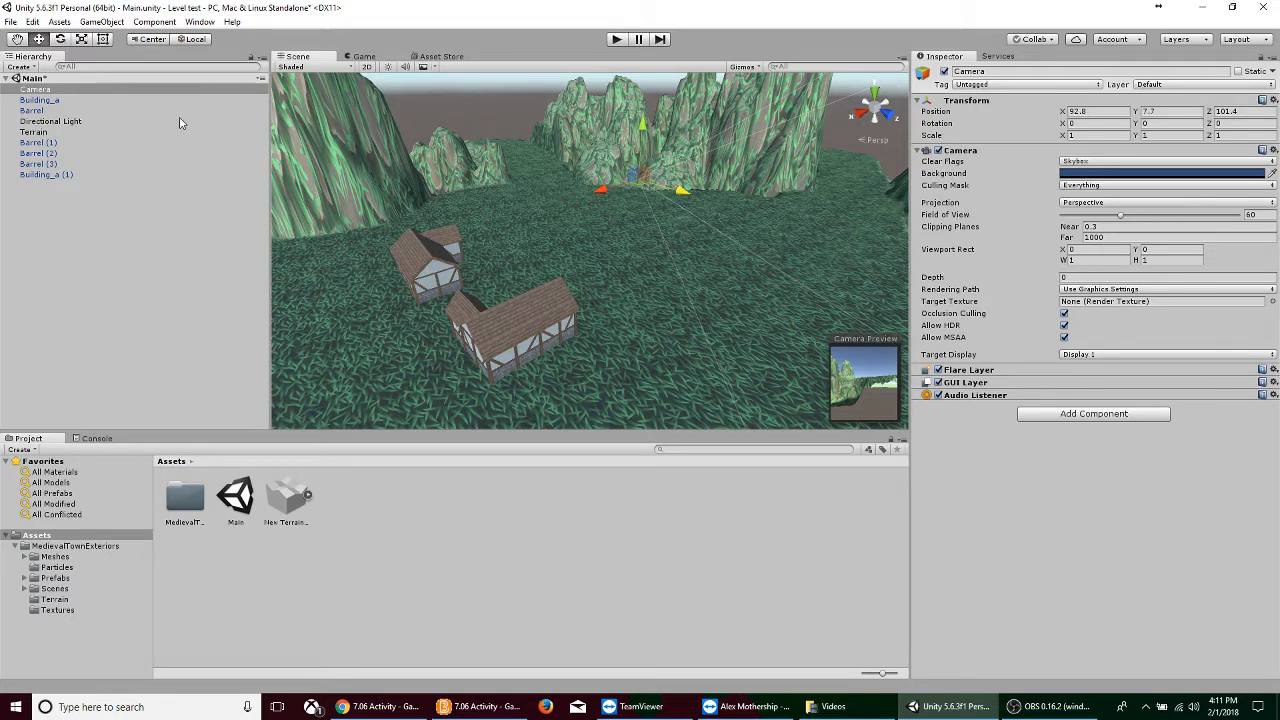
# - Import the complete Characters standard asset package into the project
pyautogui.click(60, 22)
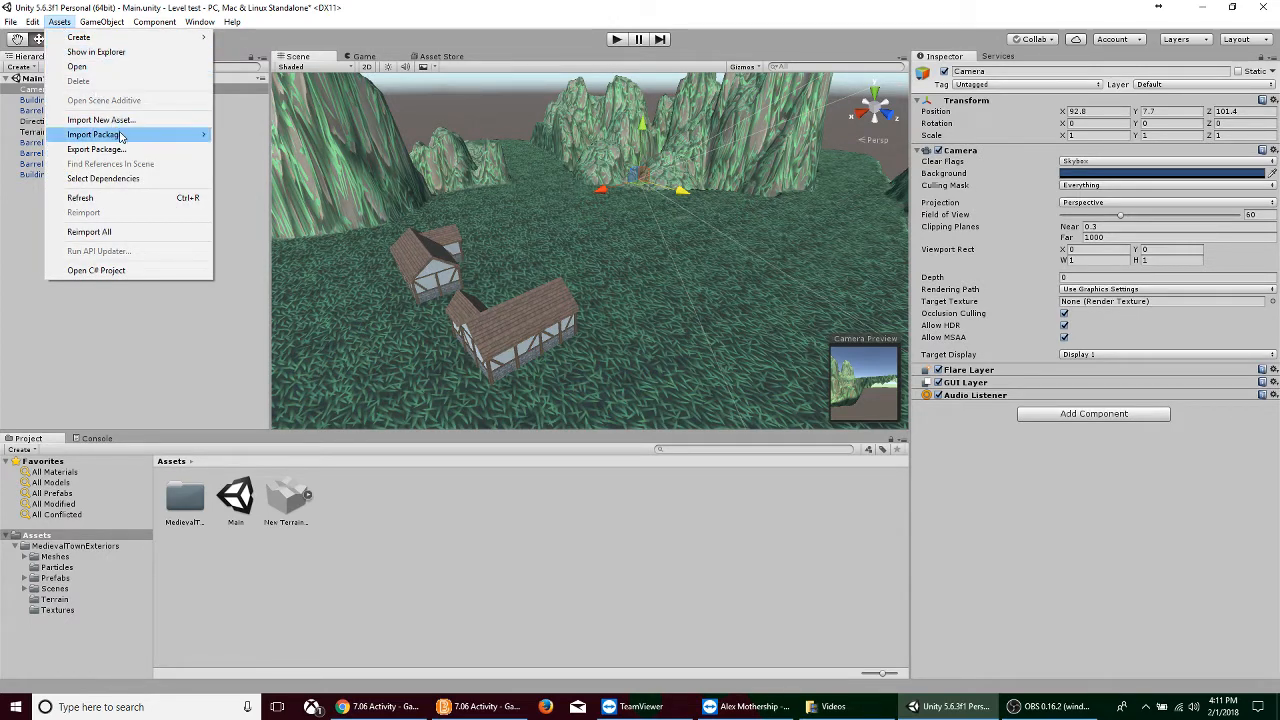
pyautogui.moveTo(120, 136)
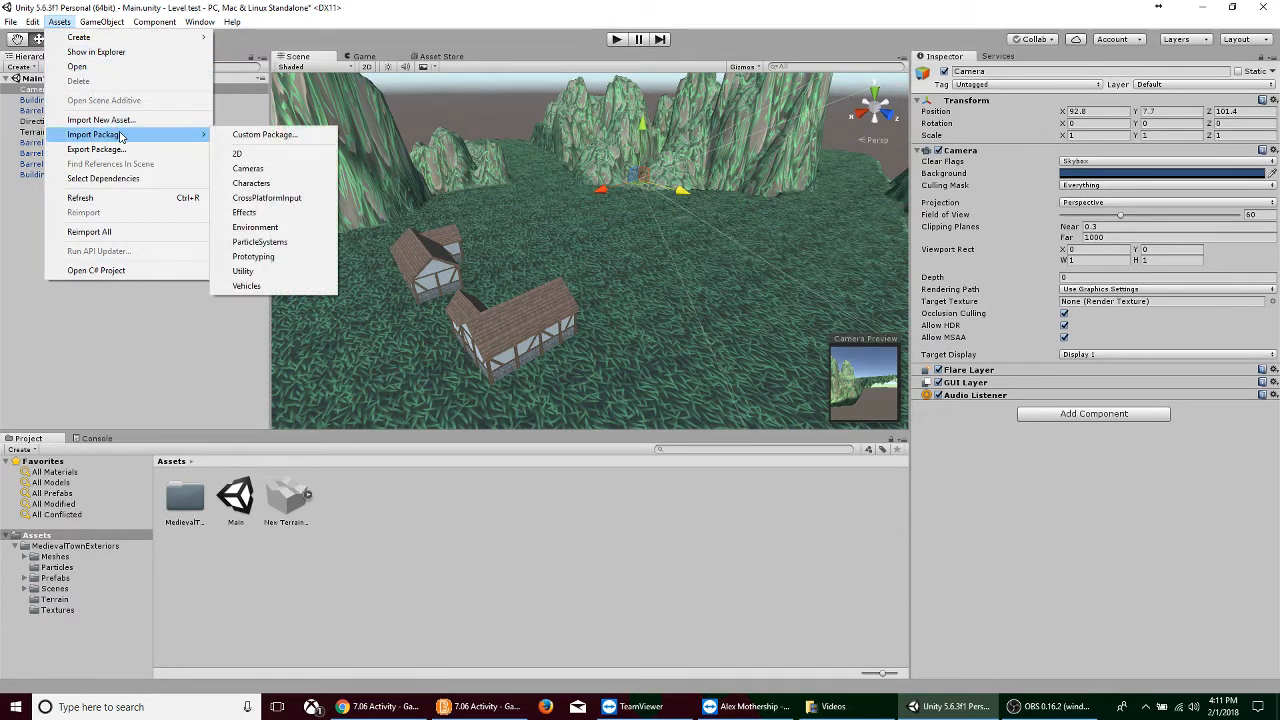
pyautogui.click(286, 188)
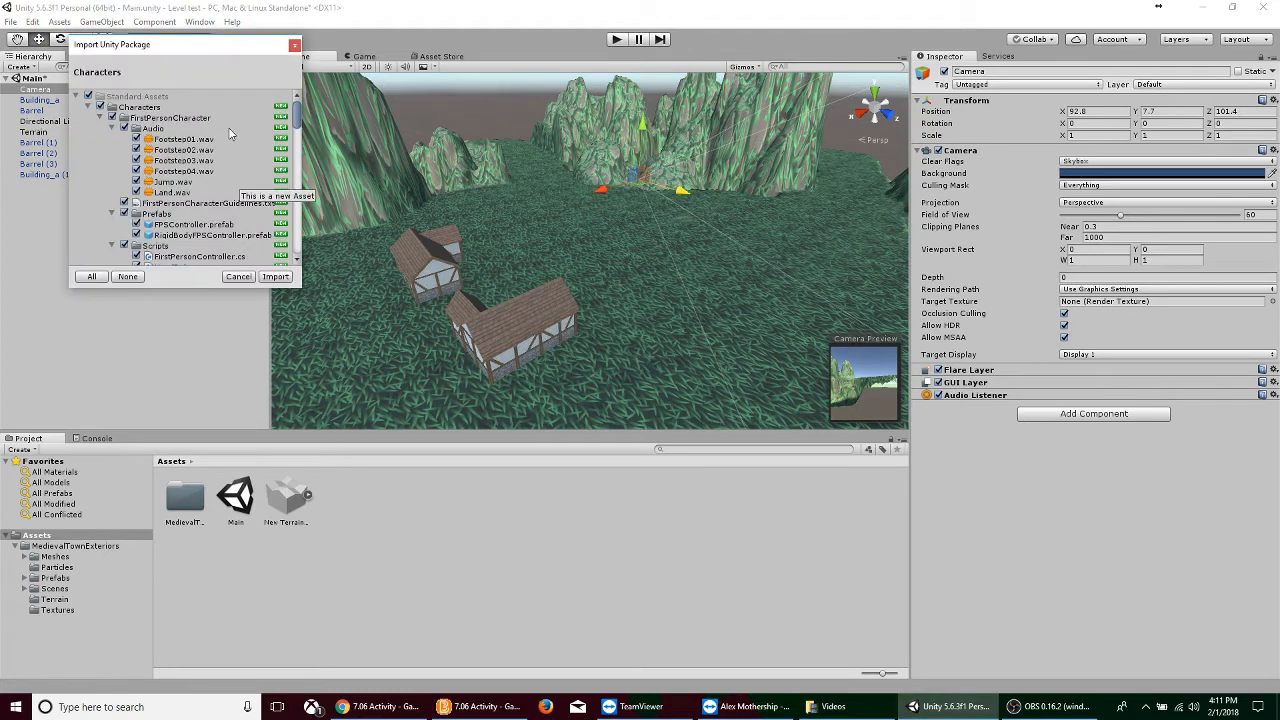
pyautogui.scroll(-1, 228, 140)
pyautogui.scroll(1, 225, 143)
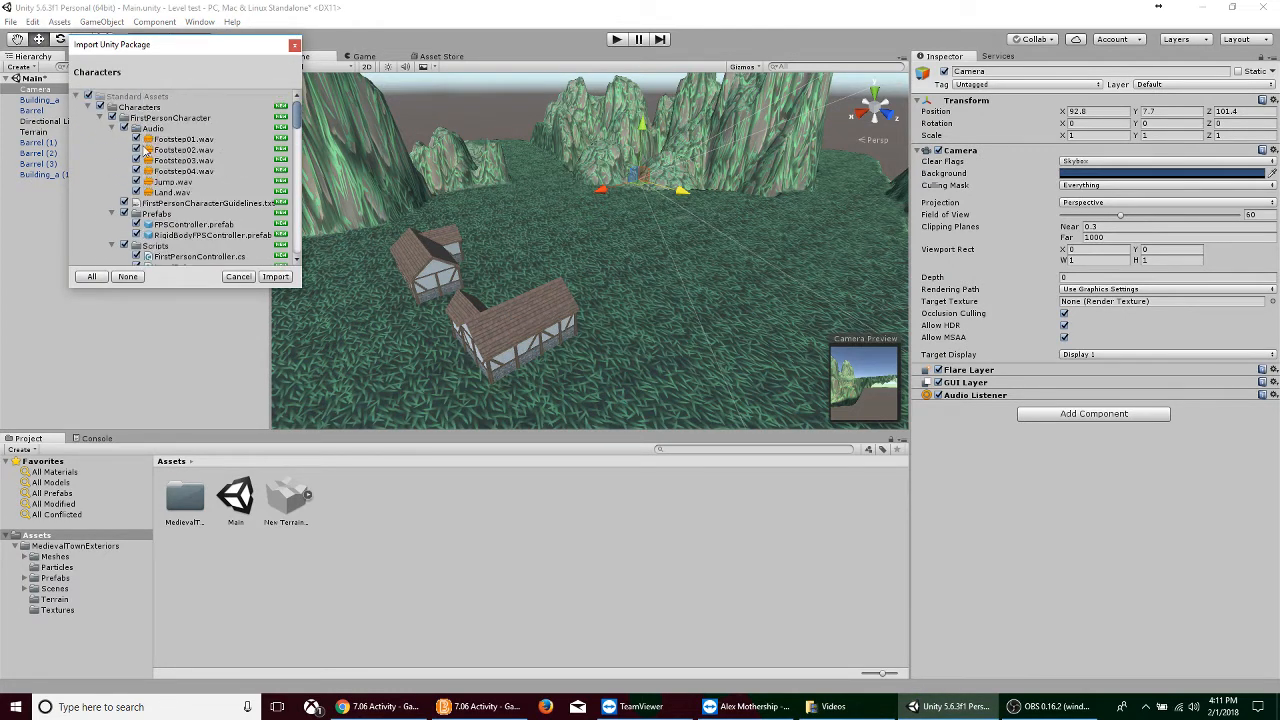
pyautogui.scroll(-2, 206, 139)
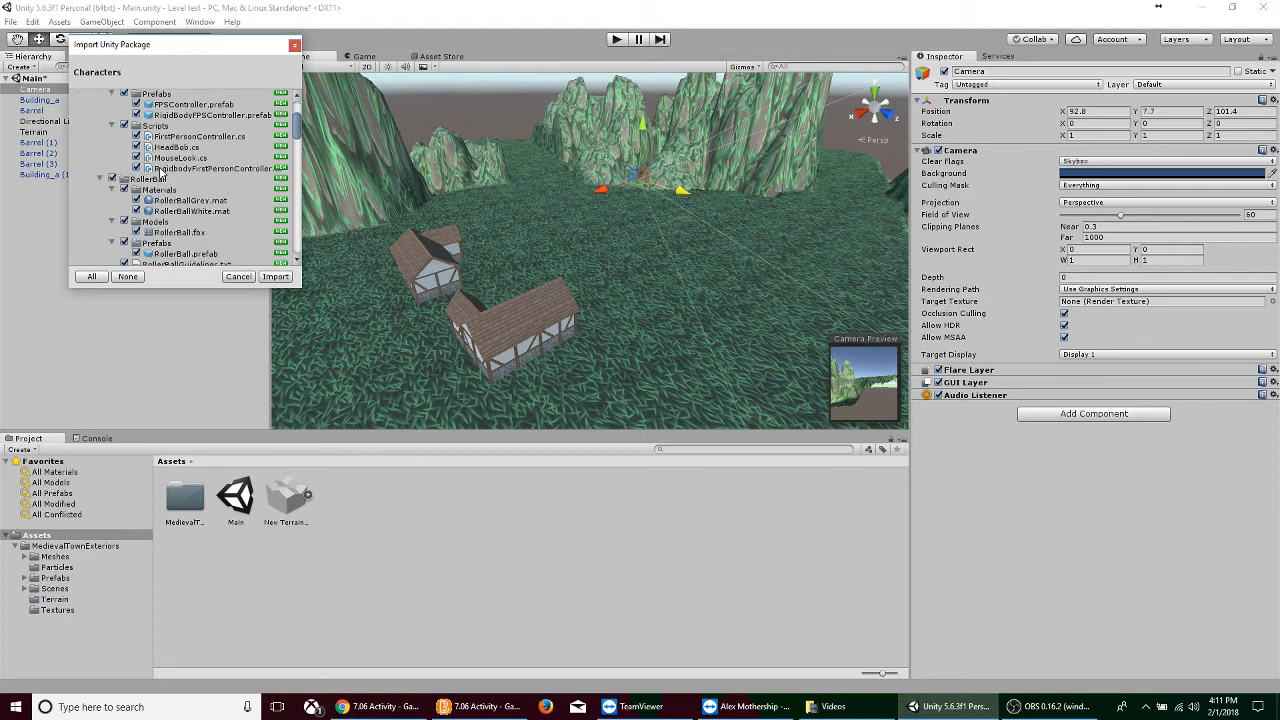
pyautogui.scroll(-4, 200, 150)
pyautogui.scroll(7, 226, 177)
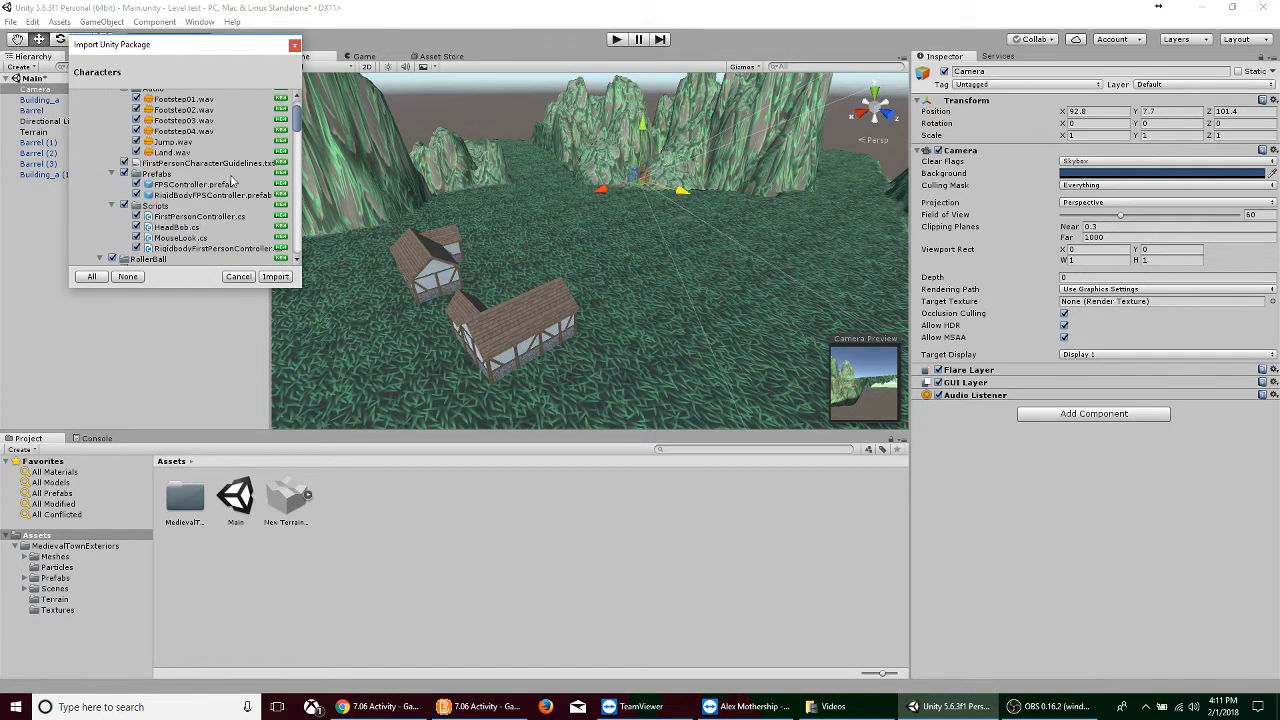
pyautogui.click(275, 277)
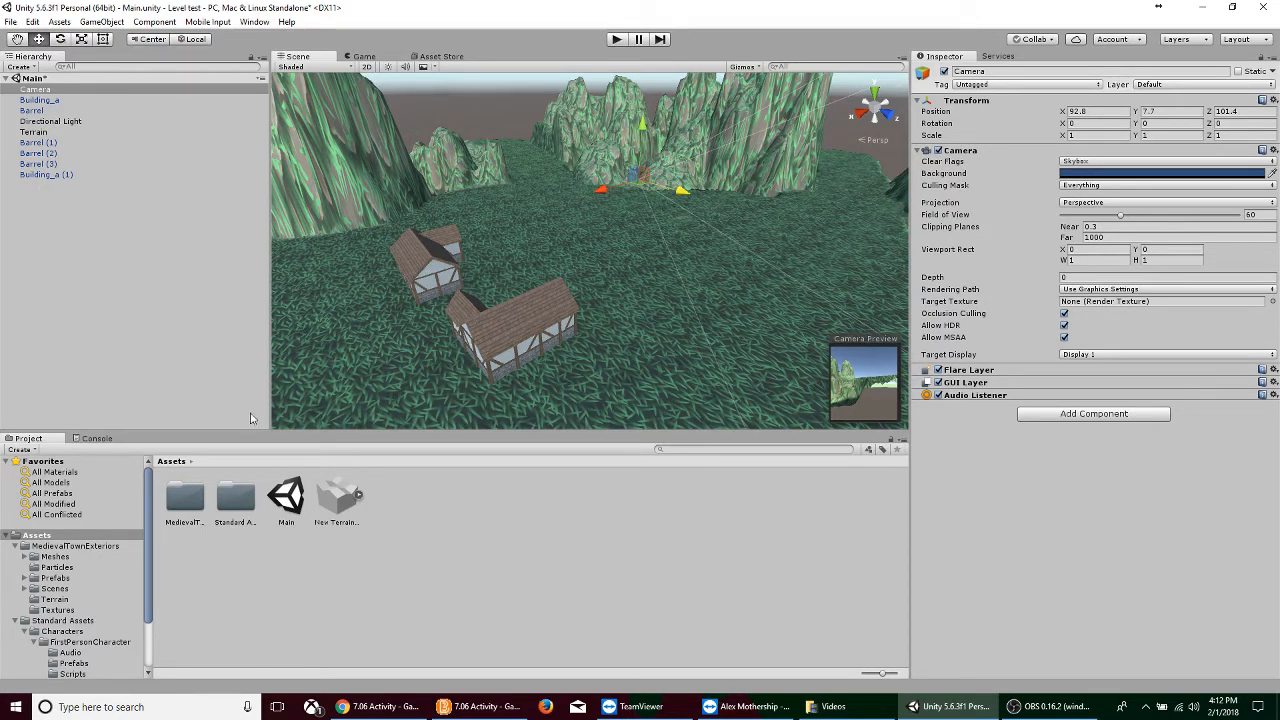
# - Open the FirstPersonCharacter folder inside the Characters folder of the imported Standard Assets
pyautogui.click(249, 507)
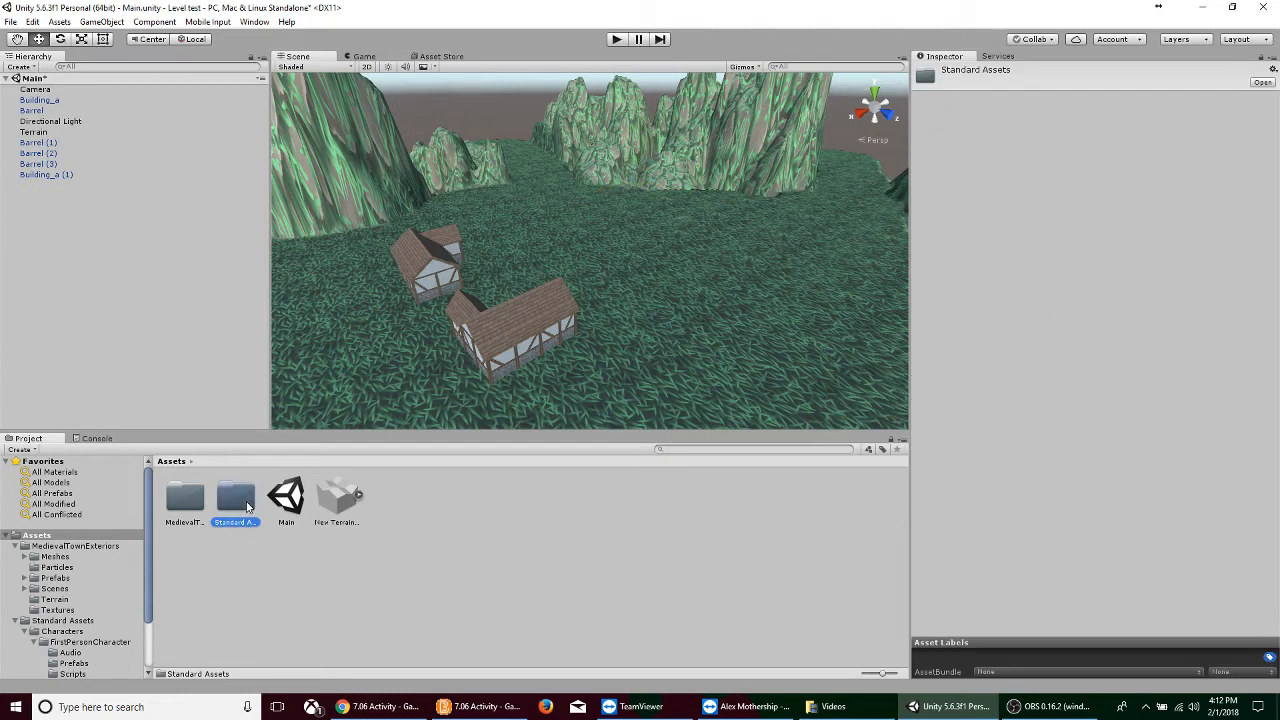
pyautogui.doubleClick(247, 507)
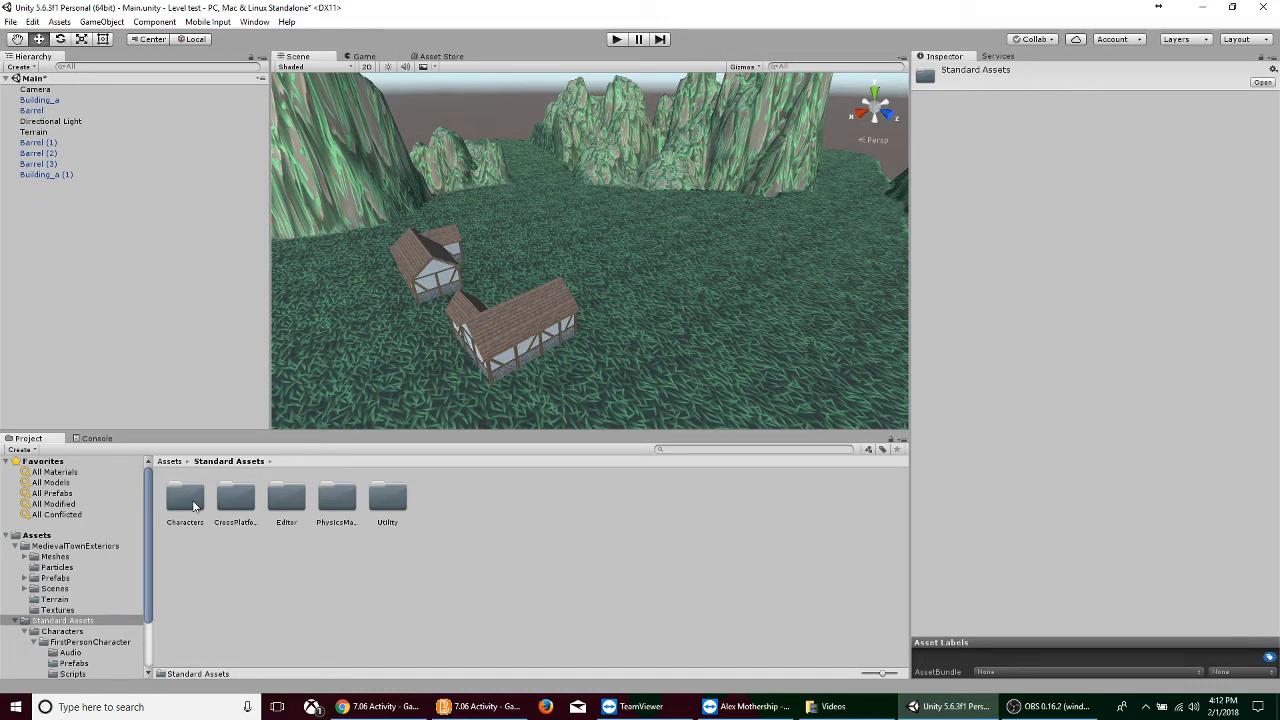
pyautogui.doubleClick(193, 505)
pyautogui.click(193, 505)
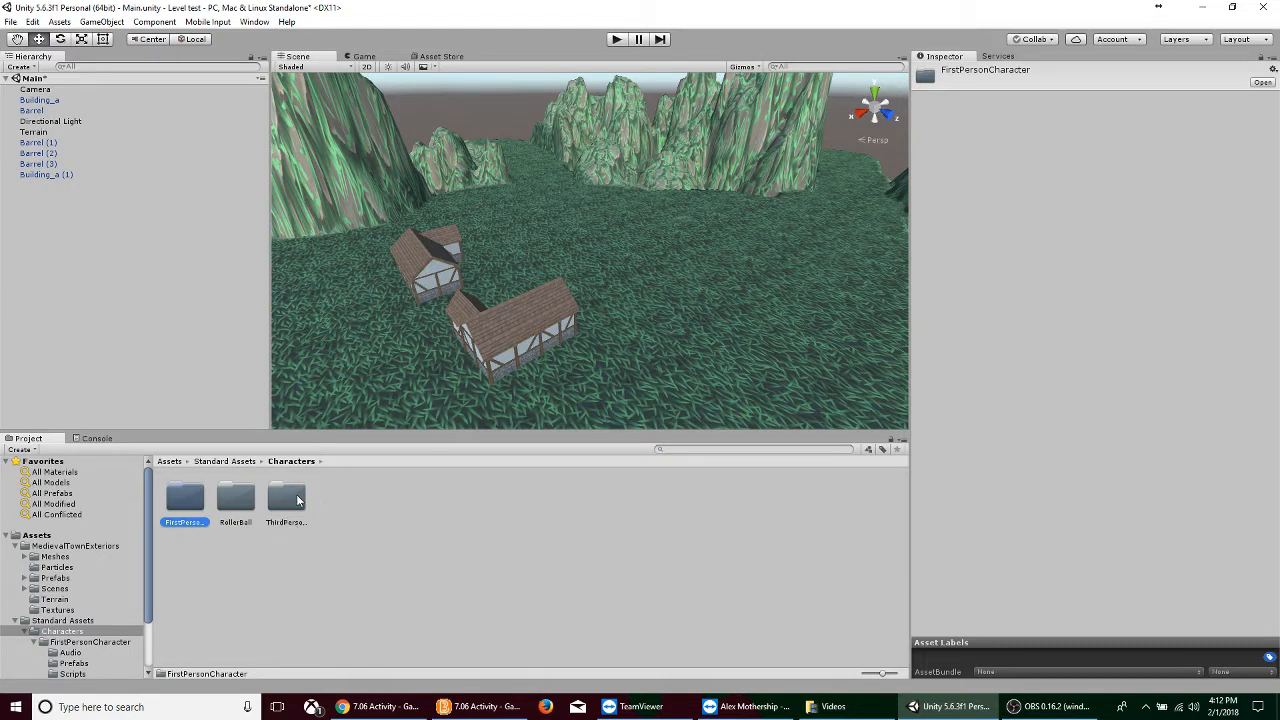
pyautogui.doubleClick(185, 505)
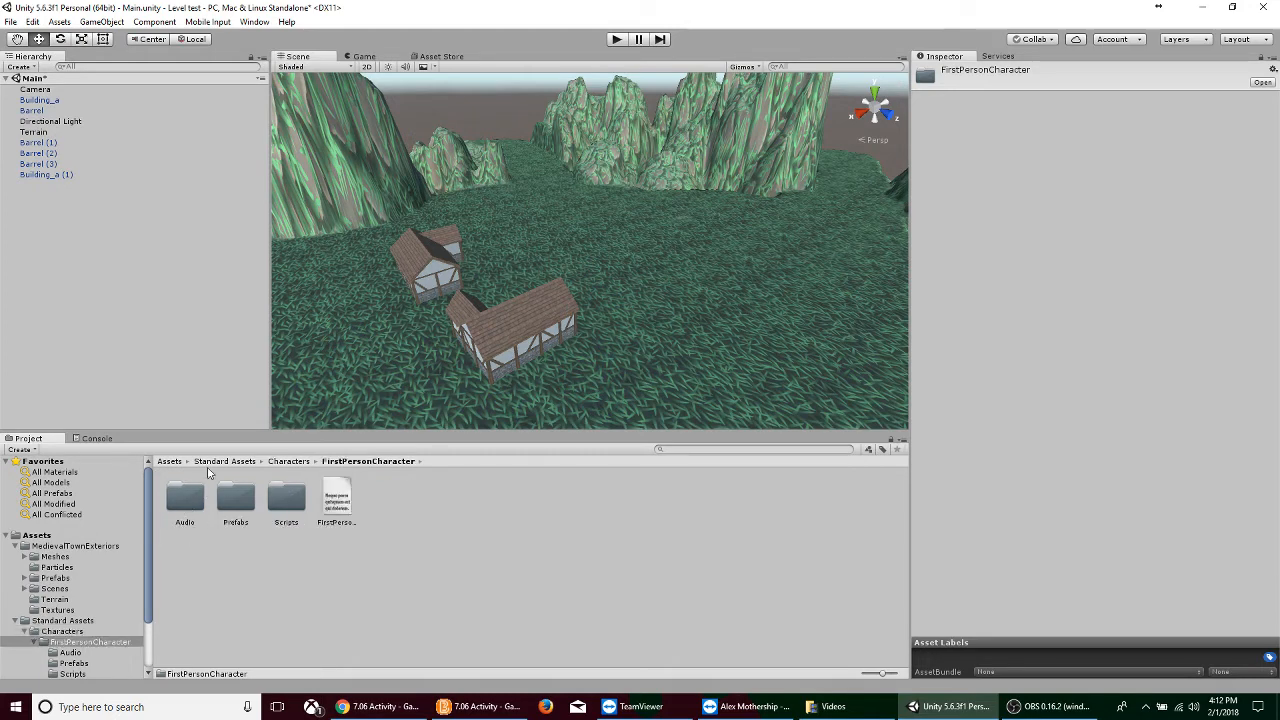
# - Read the FirstPersonCharacterGuidelines text for how to set up the first-person character, narrowing the Inspector beside the scene
pyautogui.click(337, 502)
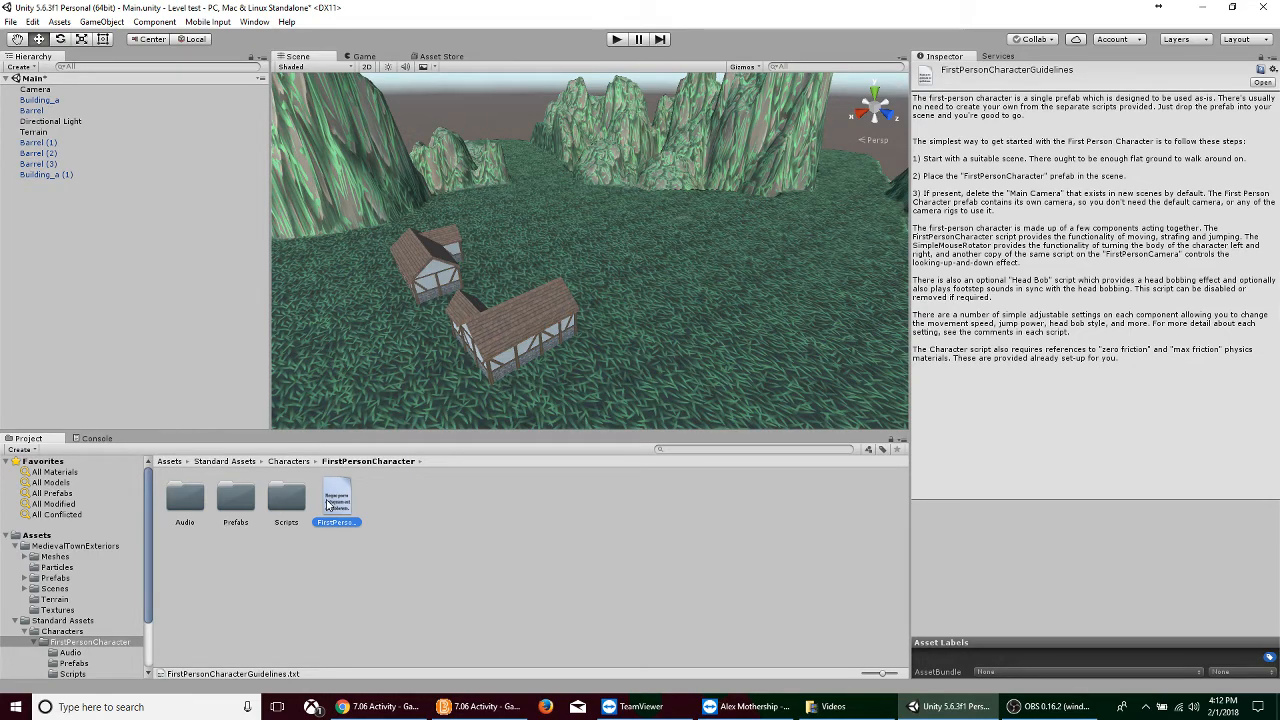
pyautogui.moveTo(910, 266); pyautogui.dragTo(980, 285)
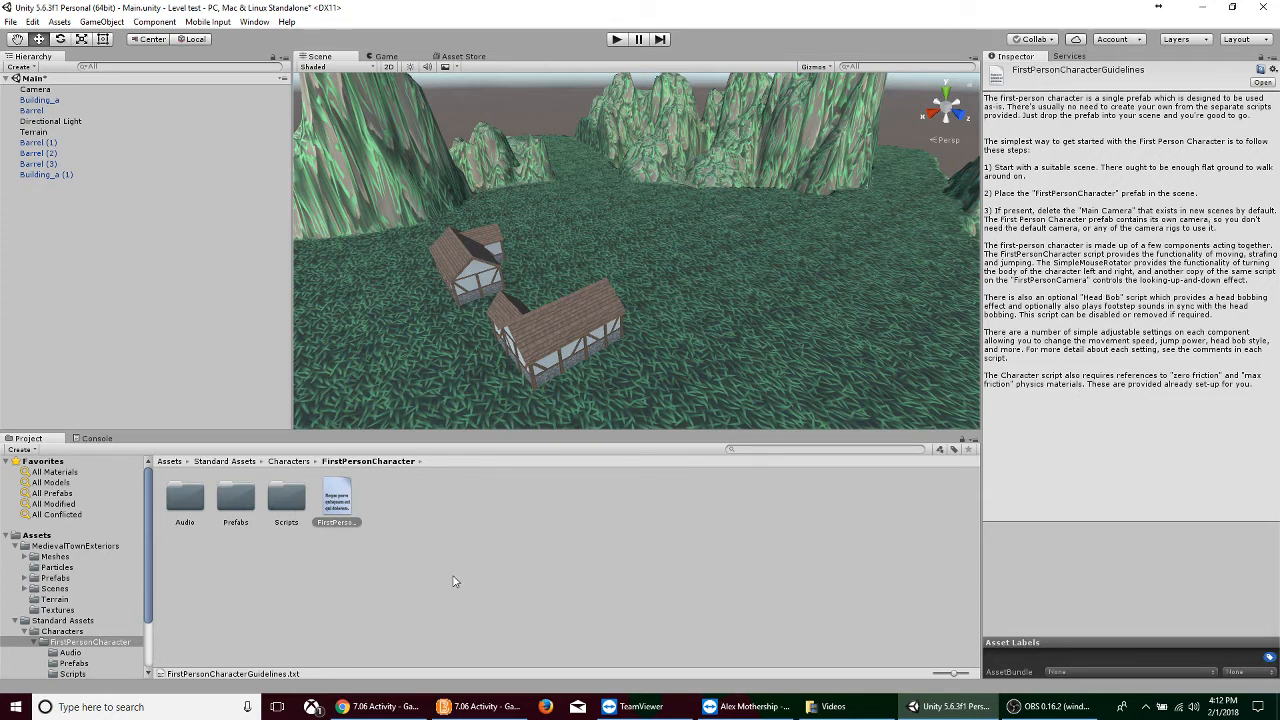
pyautogui.click(339, 497)
# - Place the FPSController prefab from the Prefabs folder on the open grass beyond the houses, at about X 134.9, Y 10, Z 142.9
pyautogui.doubleClick(236, 500)
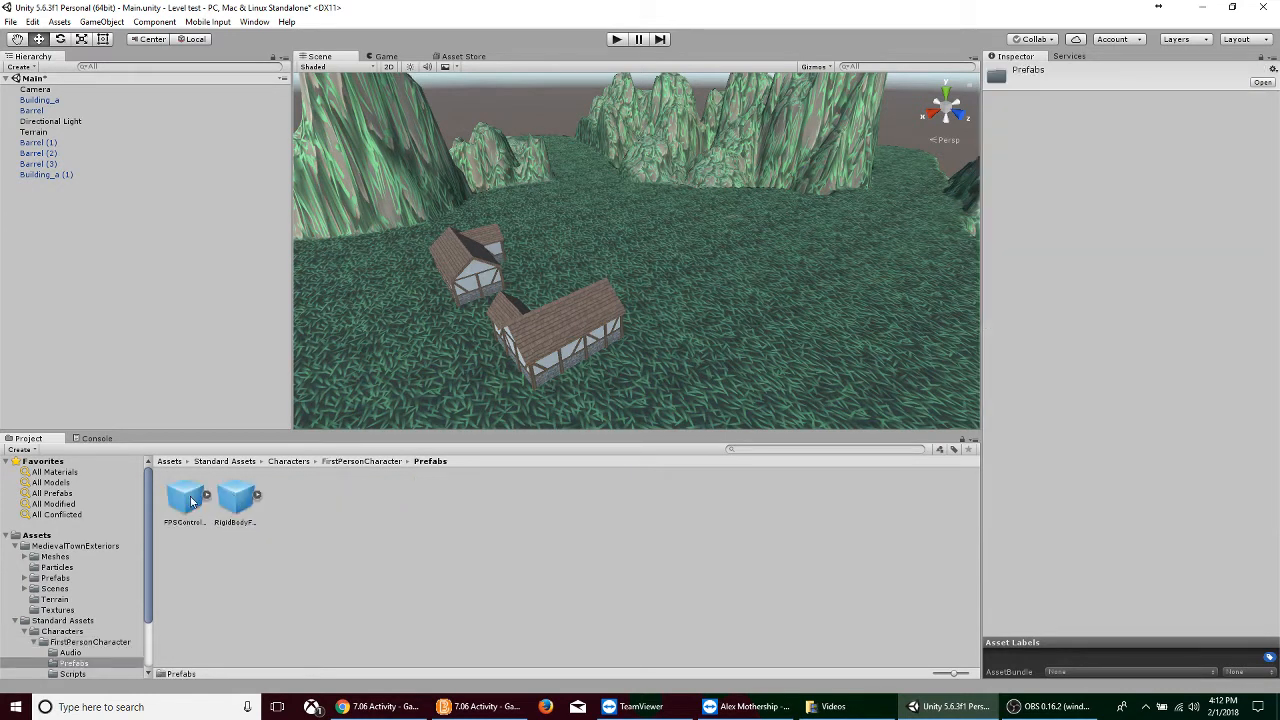
pyautogui.click(190, 500)
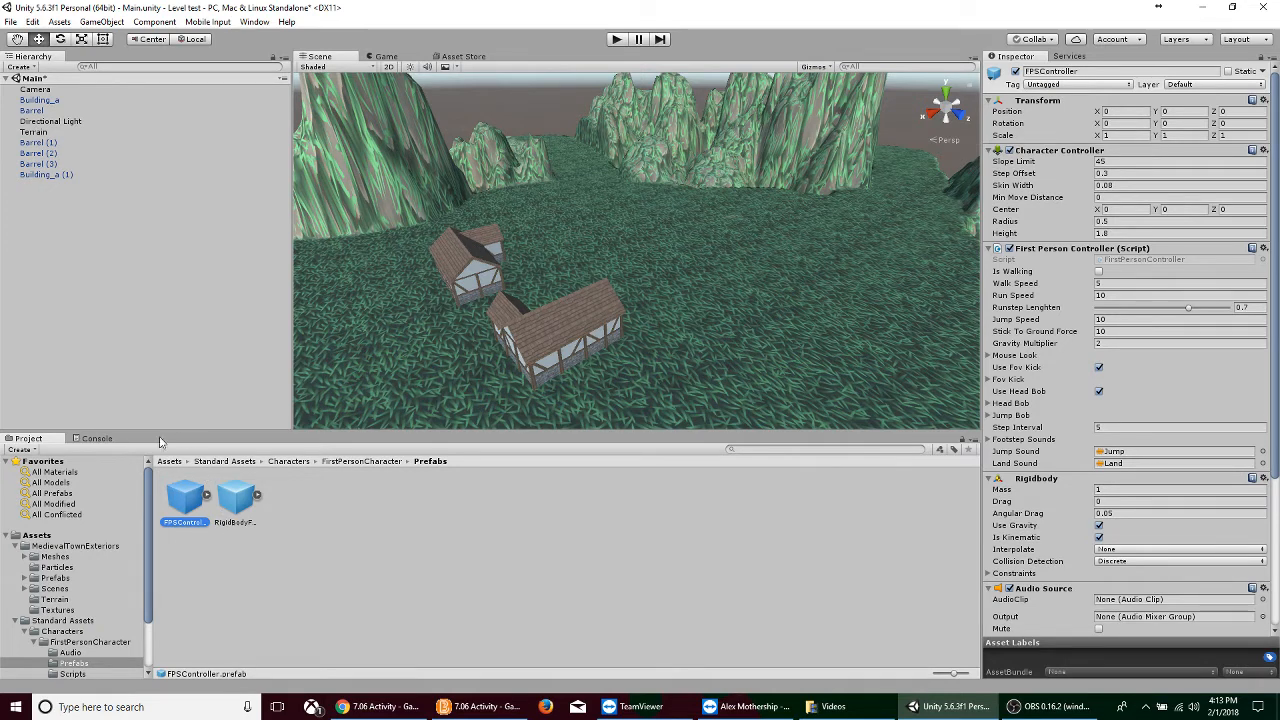
pyautogui.moveTo(192, 510); pyautogui.dragTo(709, 263)
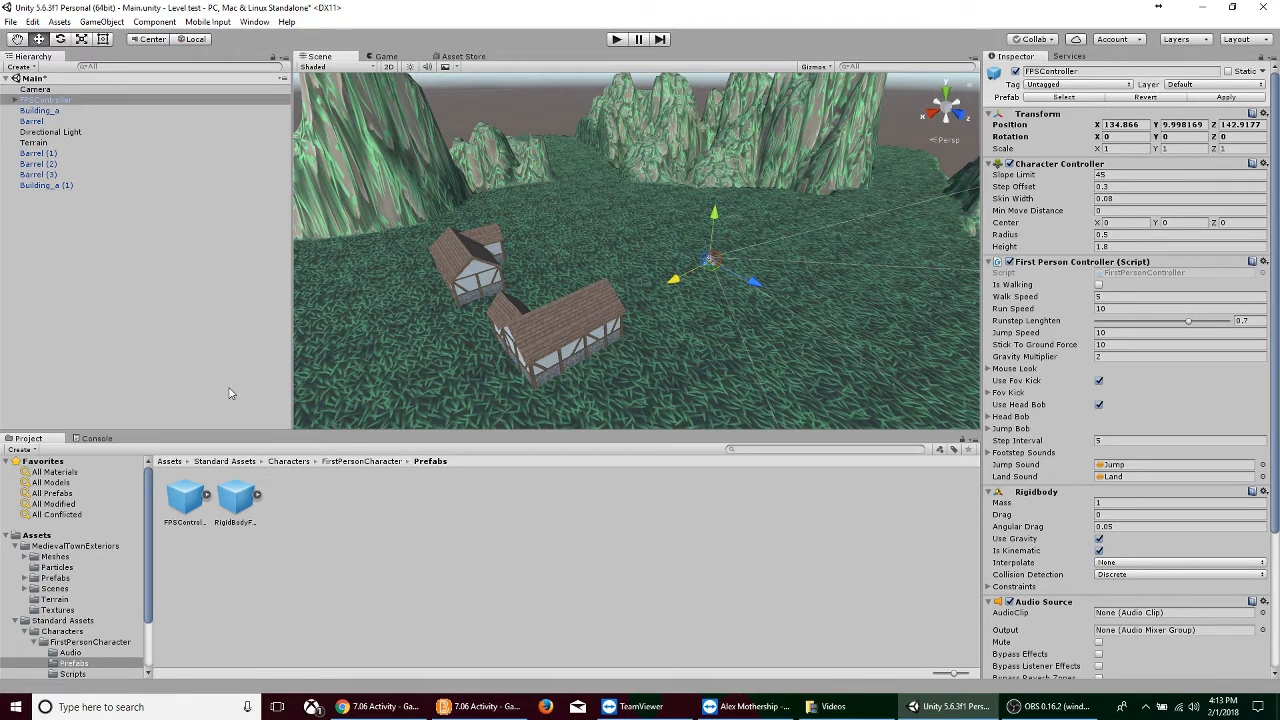
# - Delete the standalone Camera from the scene, keeping the FPSController
pyautogui.click(40, 90)
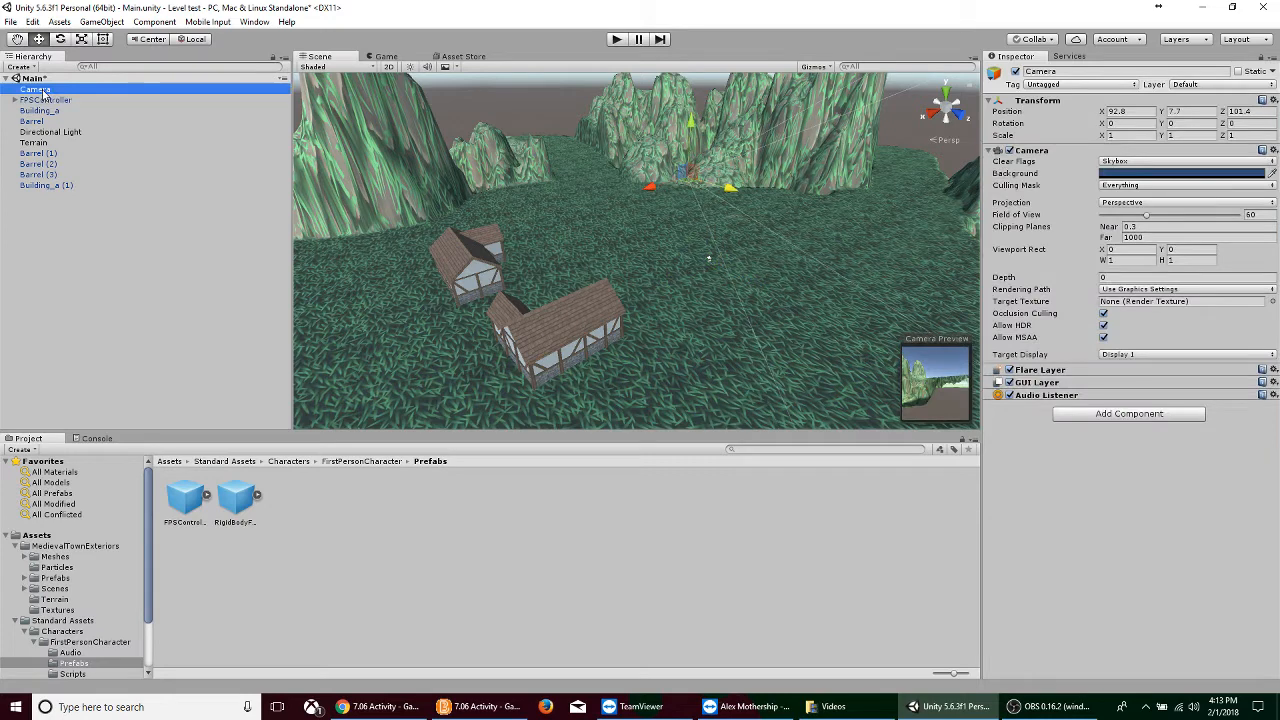
pyautogui.click(44, 100)
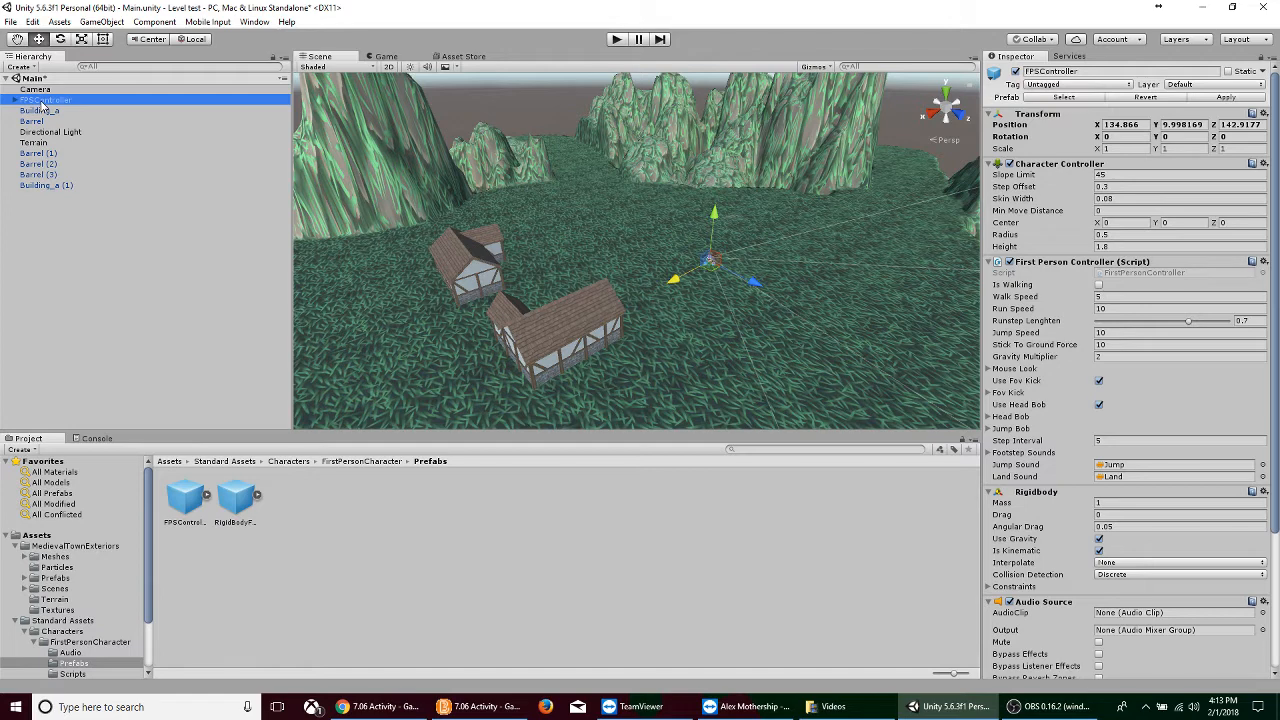
pyautogui.rightClick(47, 89)
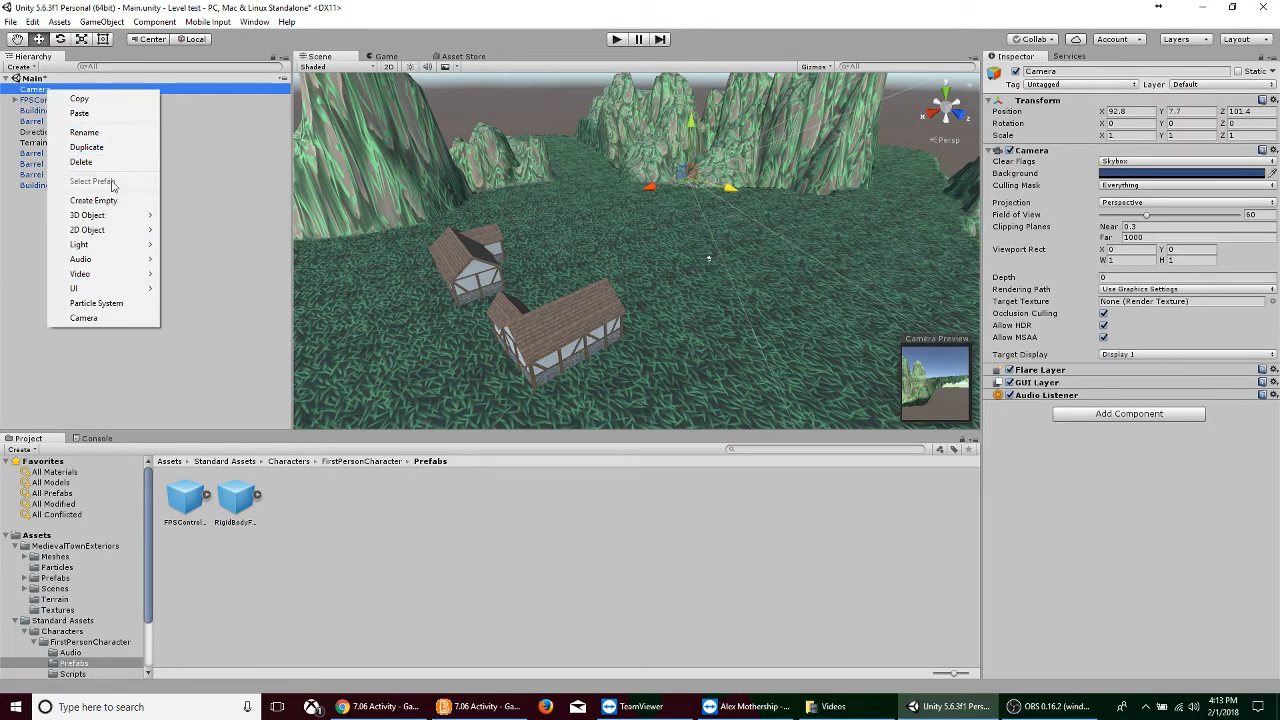
pyautogui.click(81, 162)
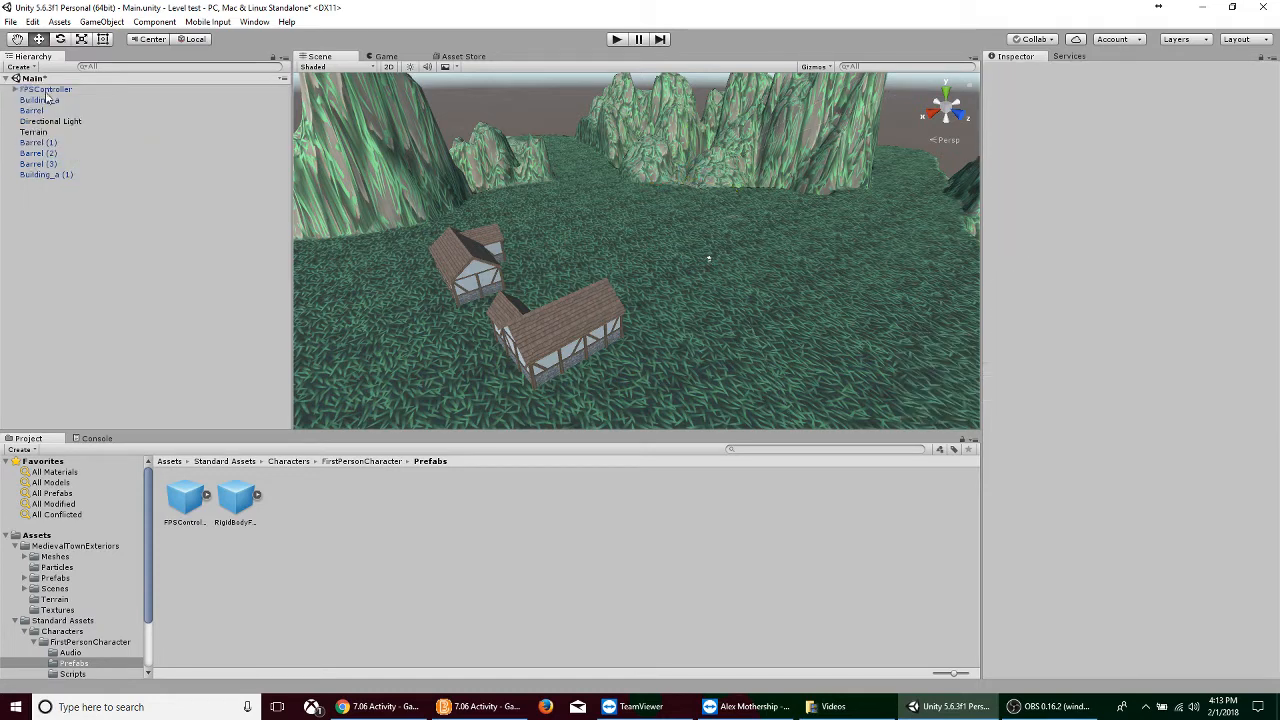
# - Return to the FirstPersonCharacter folder and check its guidelines text again
pyautogui.click(45, 90)
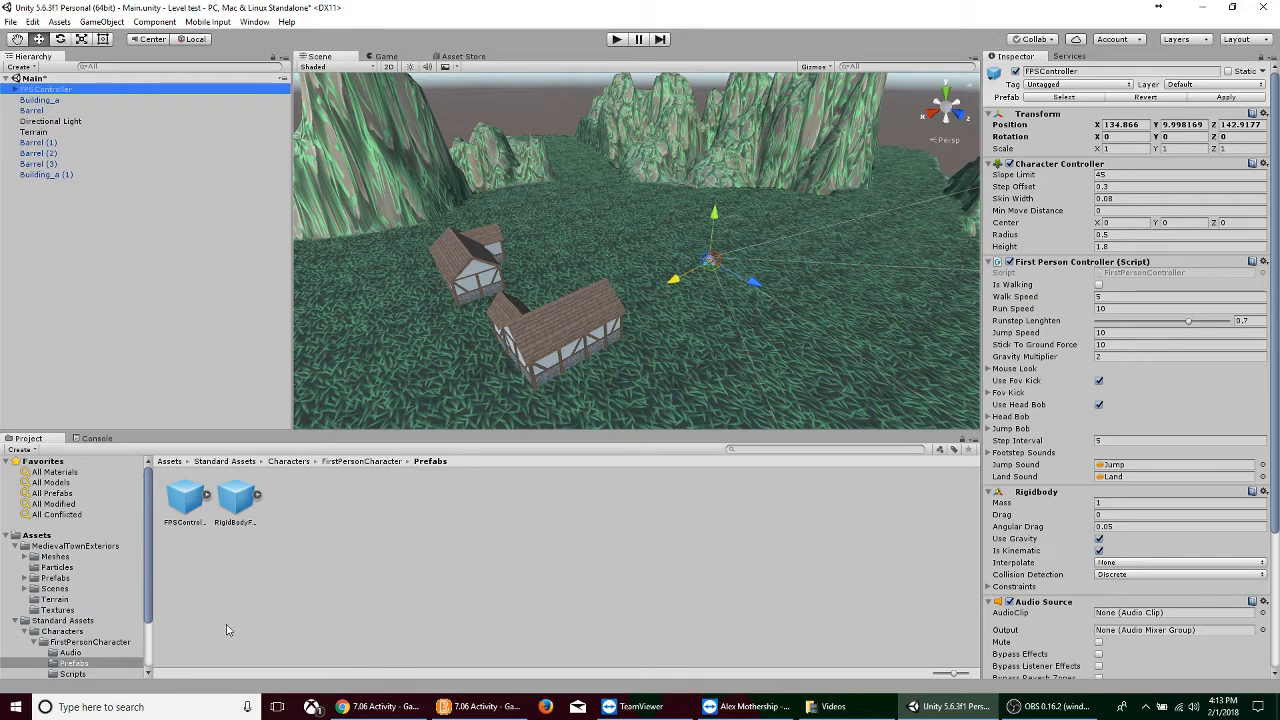
pyautogui.click(367, 462)
pyautogui.click(338, 505)
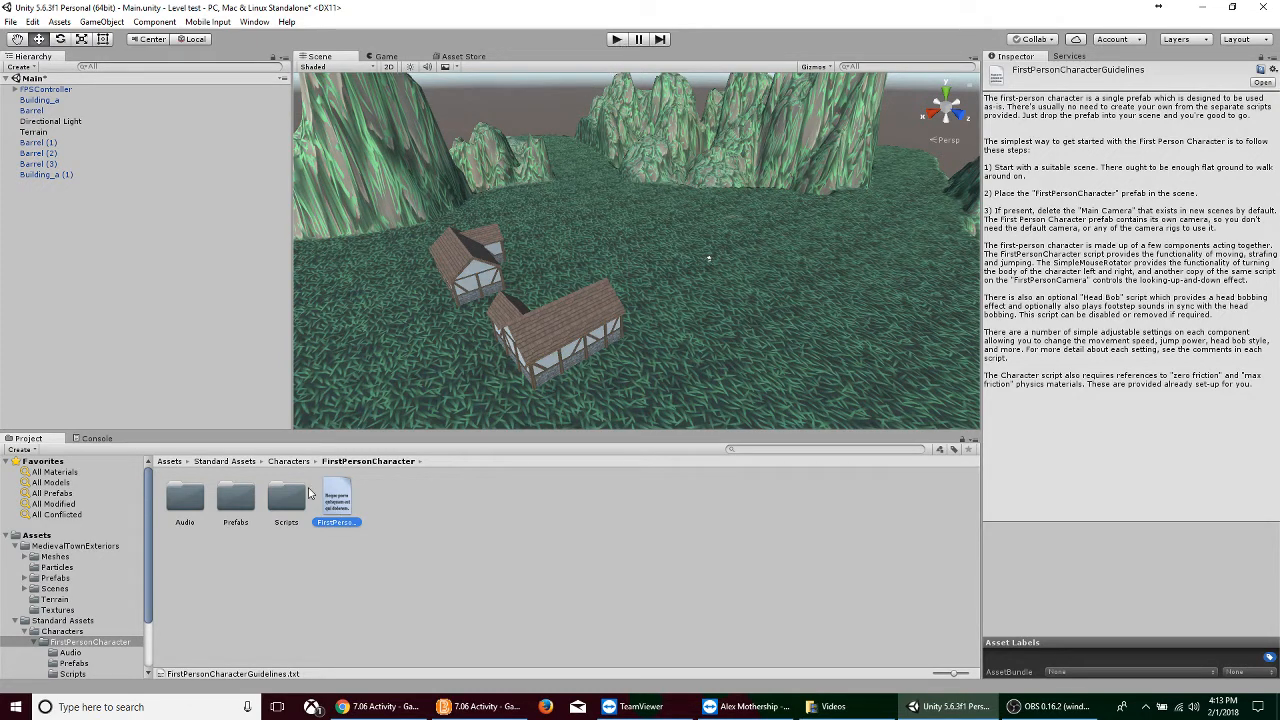
# - Examine the FPSController's Character Controller, First Person Controller script, Rigidbody and Audio Source settings
pyautogui.click(46, 89)
pyautogui.scroll(-5, 1063, 330)
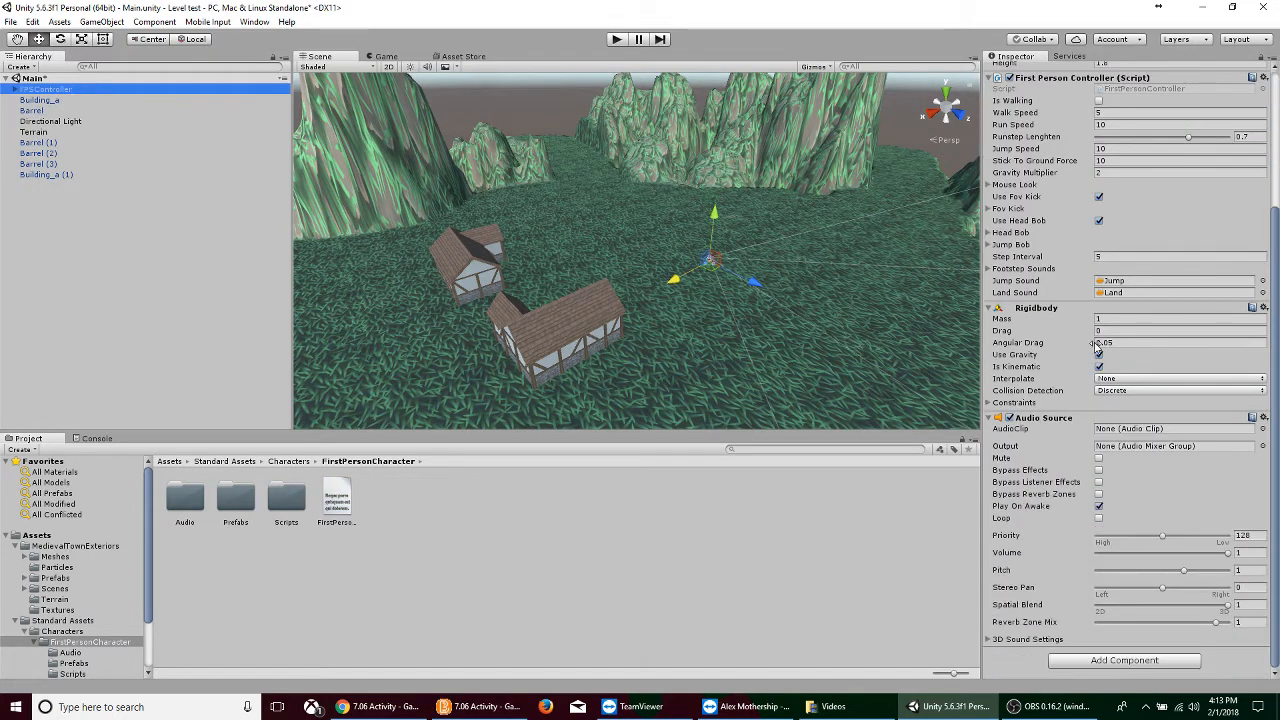
pyautogui.scroll(5, 1063, 330)
pyautogui.scroll(-5, 1125, 268)
pyautogui.scroll(4, 1098, 453)
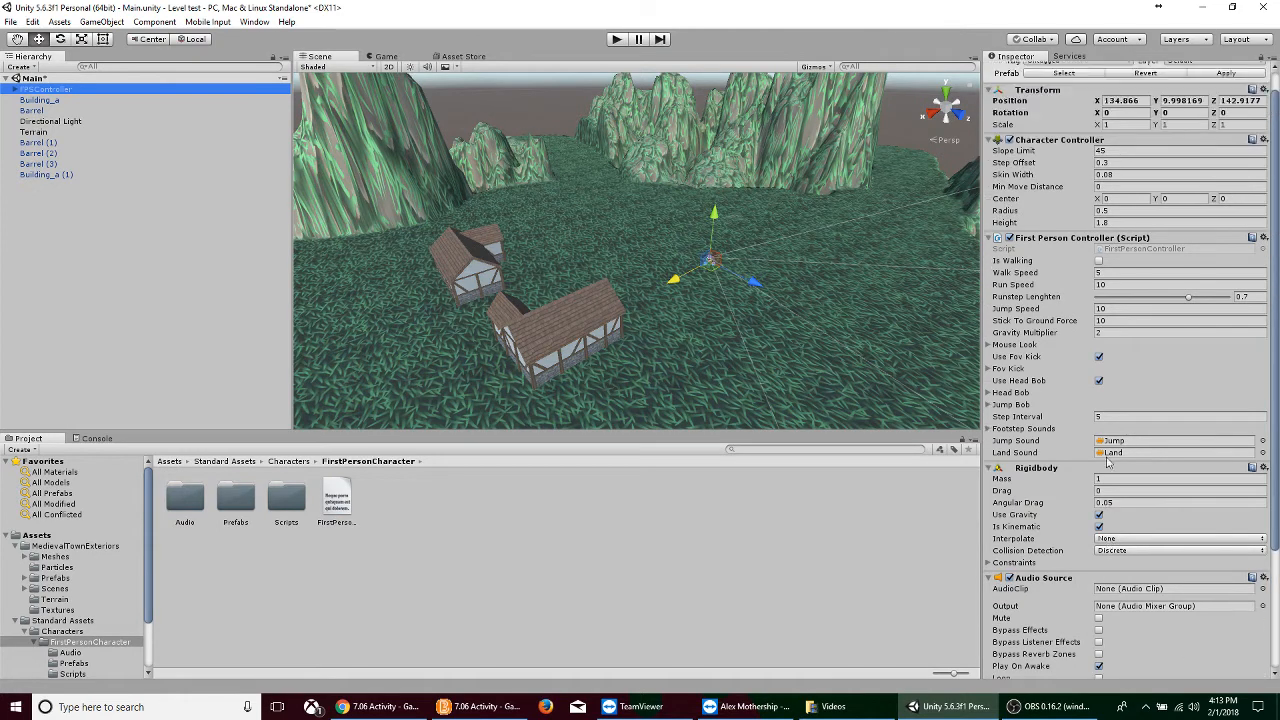
pyautogui.scroll(1, 1110, 246)
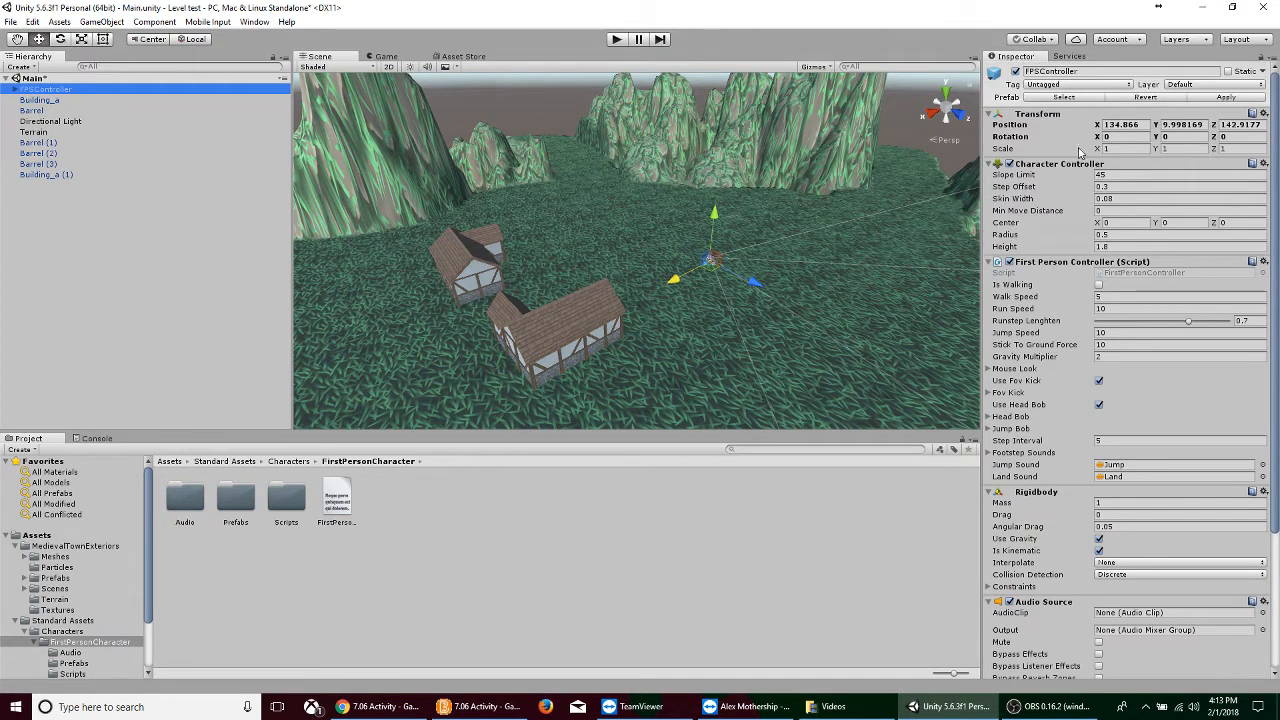
pyautogui.scroll(-2, 1110, 250)
pyautogui.scroll(-3, 1138, 270)
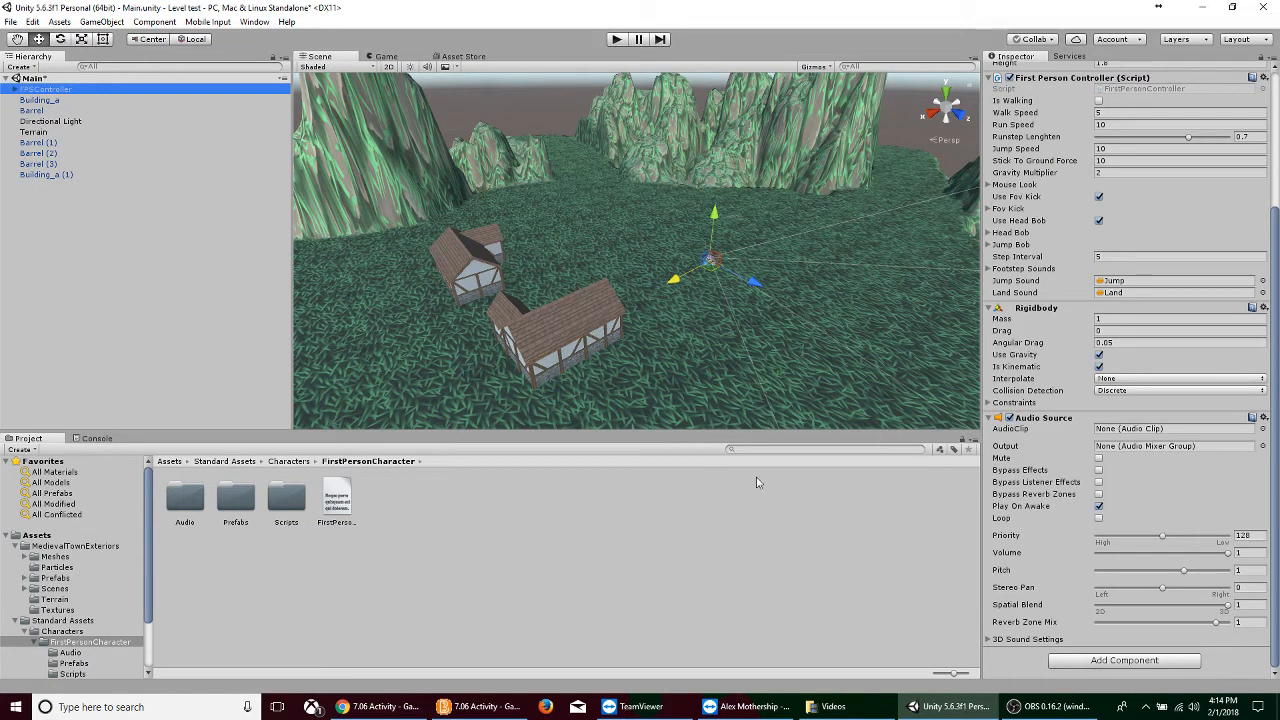
pyautogui.scroll(3, 1028, 365)
pyautogui.scroll(2, 1028, 365)
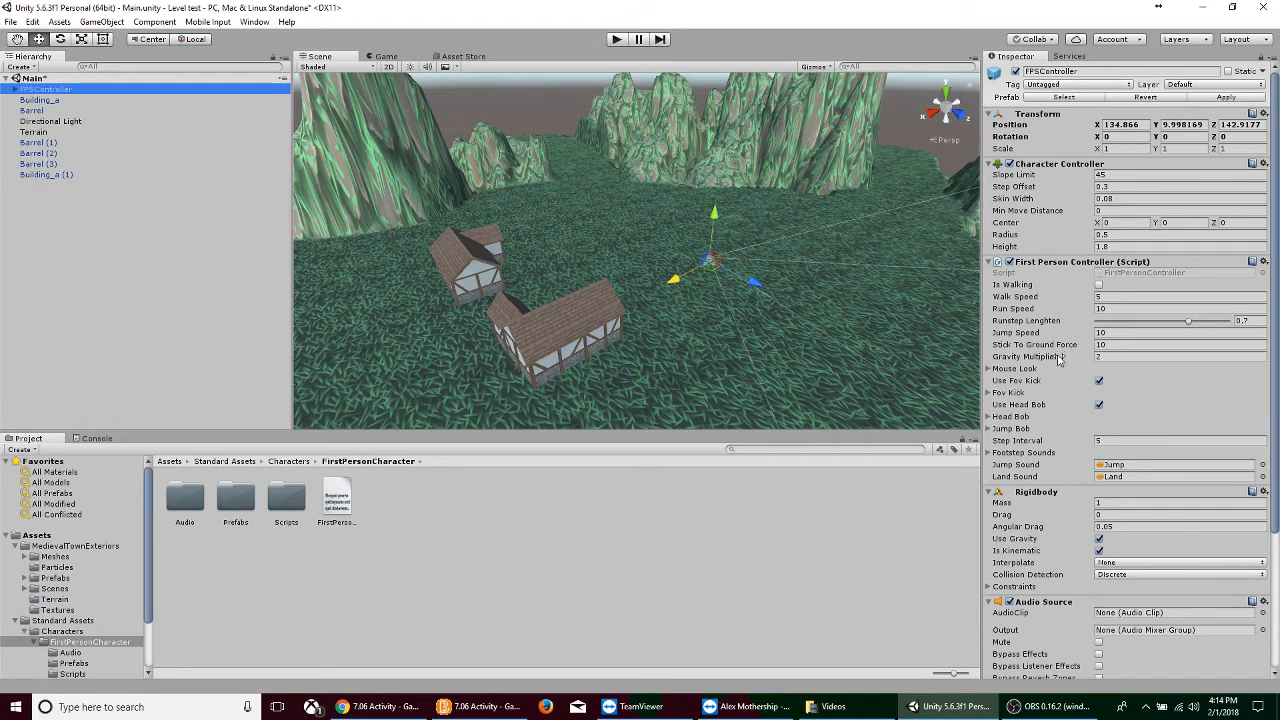
pyautogui.scroll(-5, 1045, 375)
pyautogui.scroll(5, 1048, 390)
# - Run the level in play mode and walk the first-person character across the grass to the barrels beside the house
pyautogui.click(617, 40)
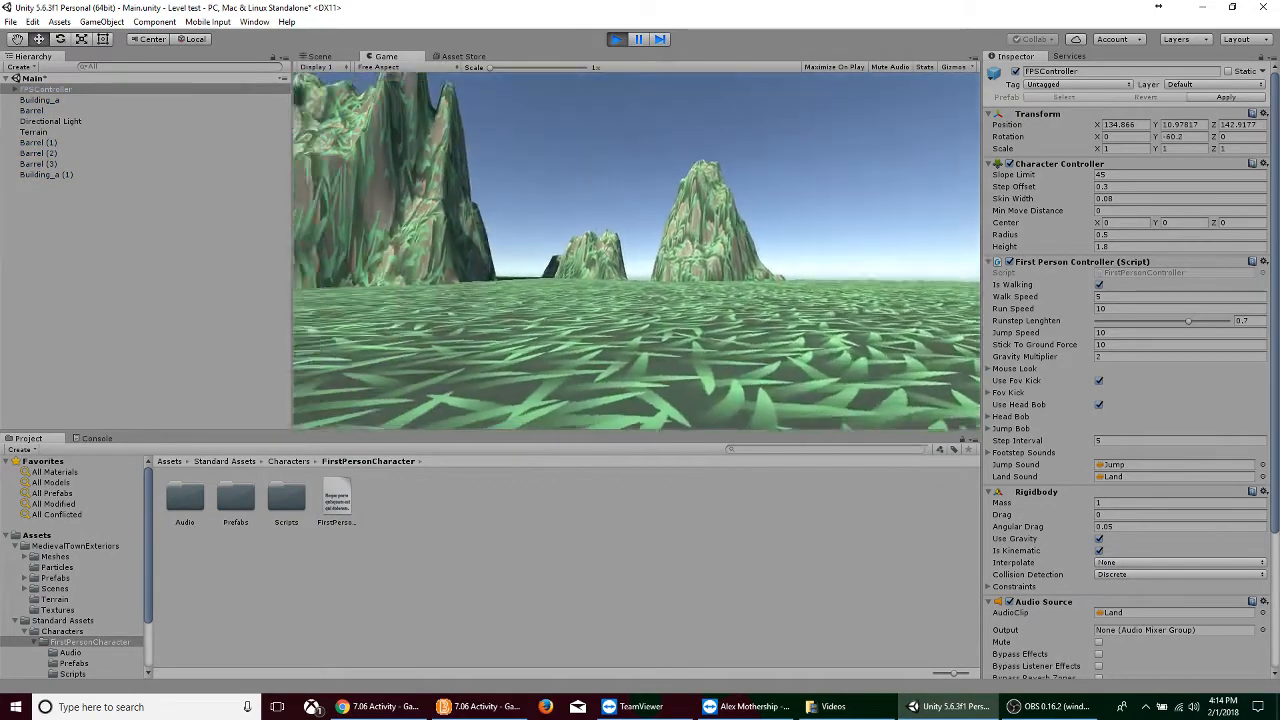
pyautogui.press('w')
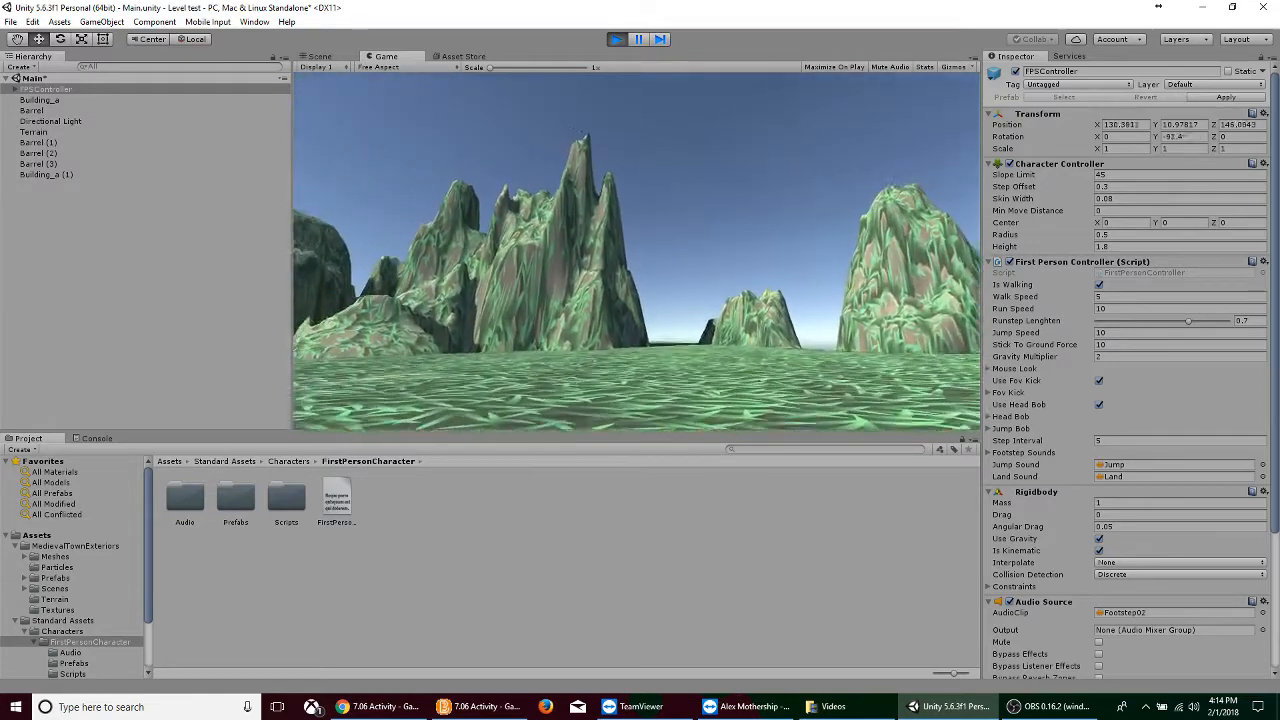
pyautogui.press('w')
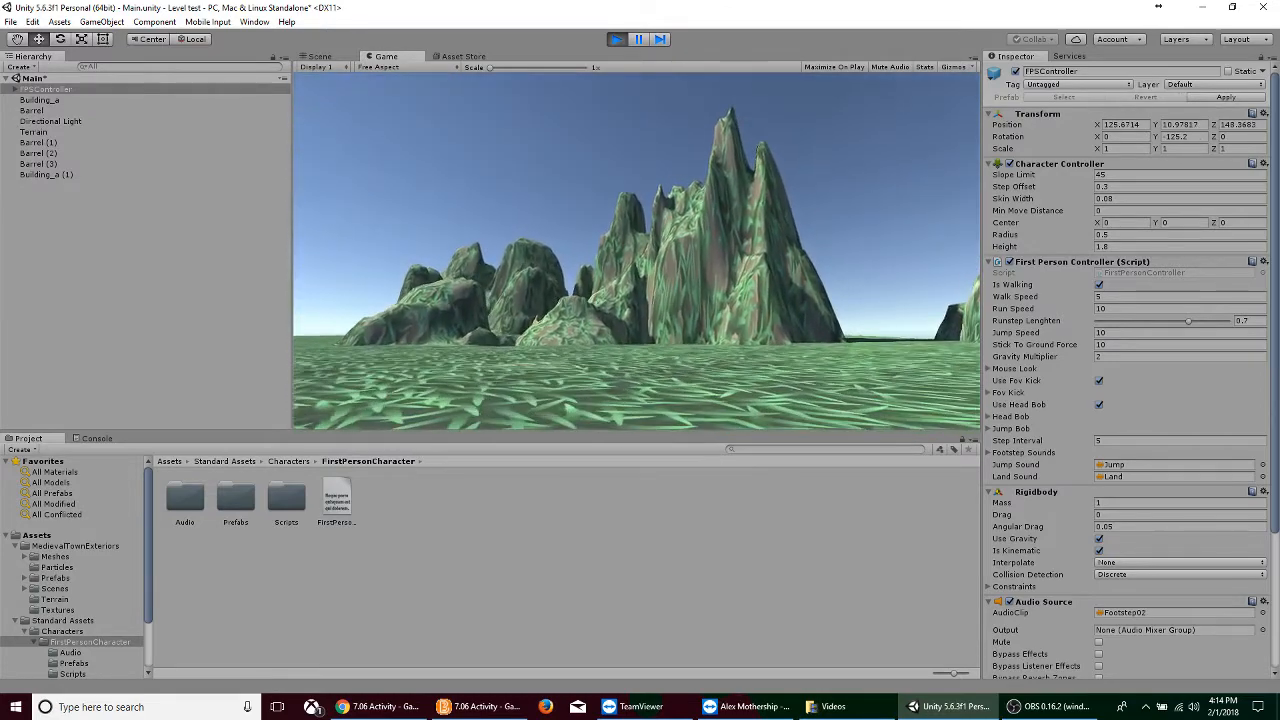
pyautogui.press('w')
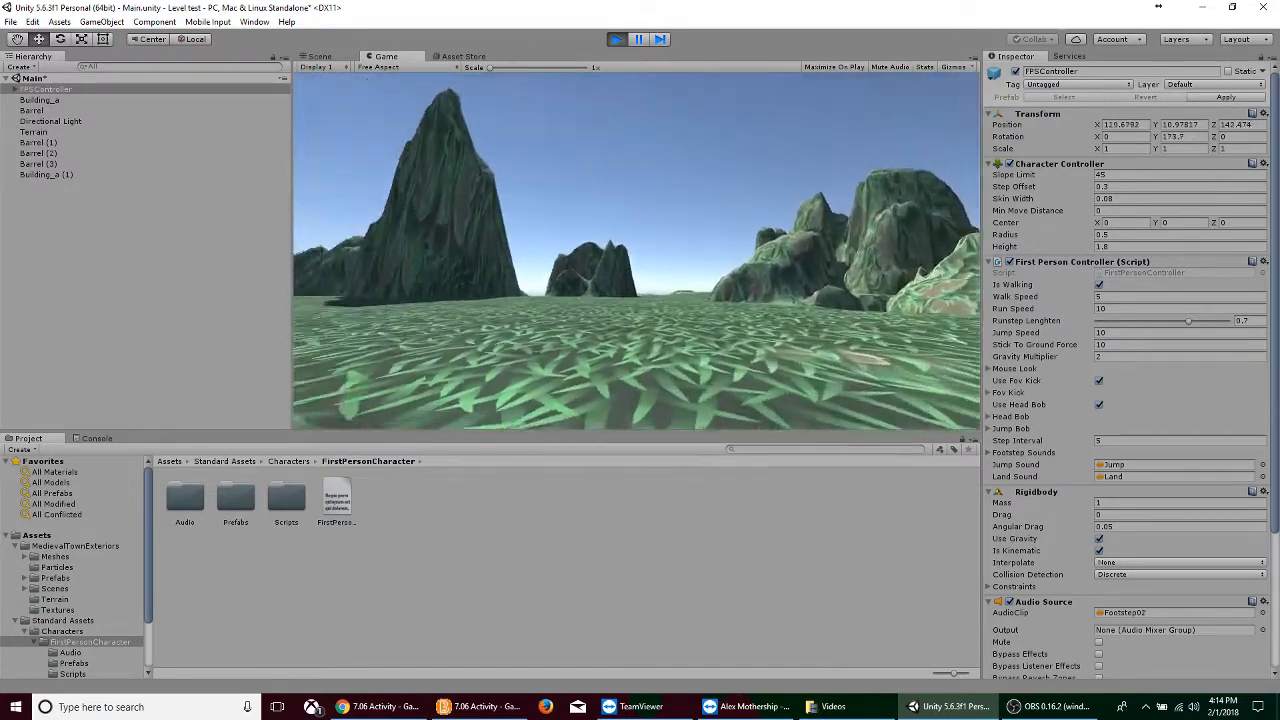
pyautogui.press('w')
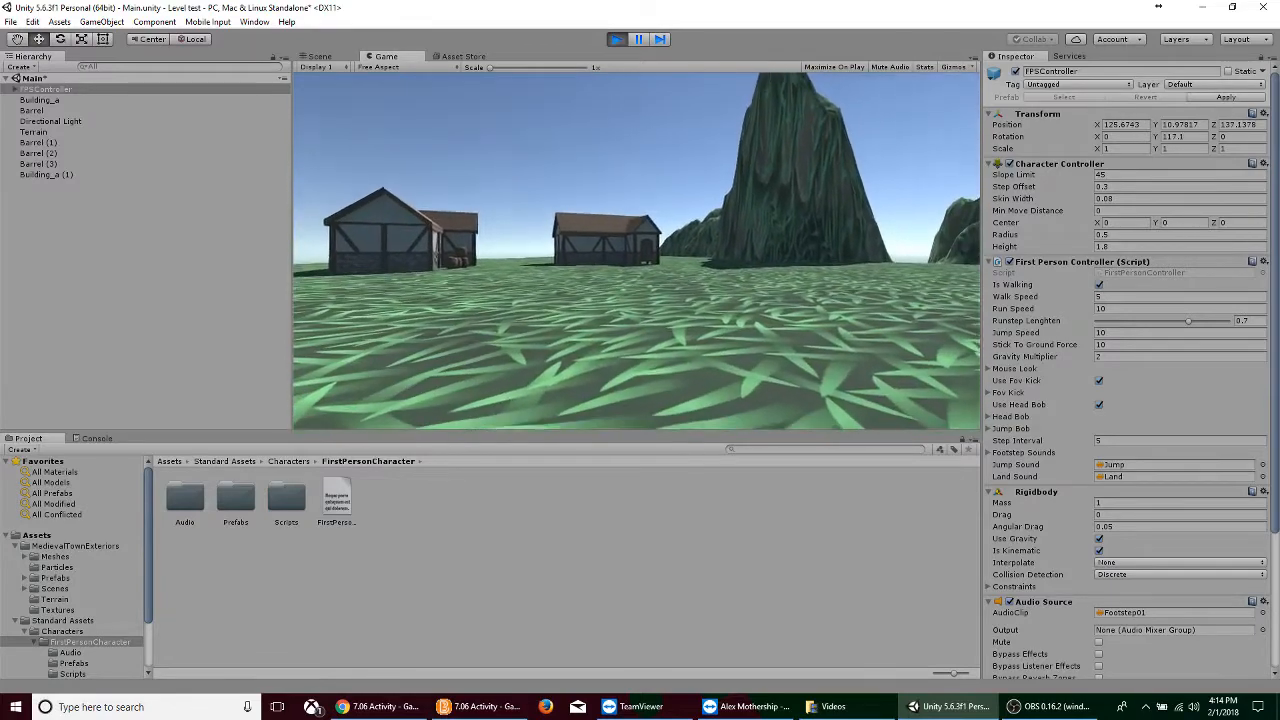
pyautogui.press('w')
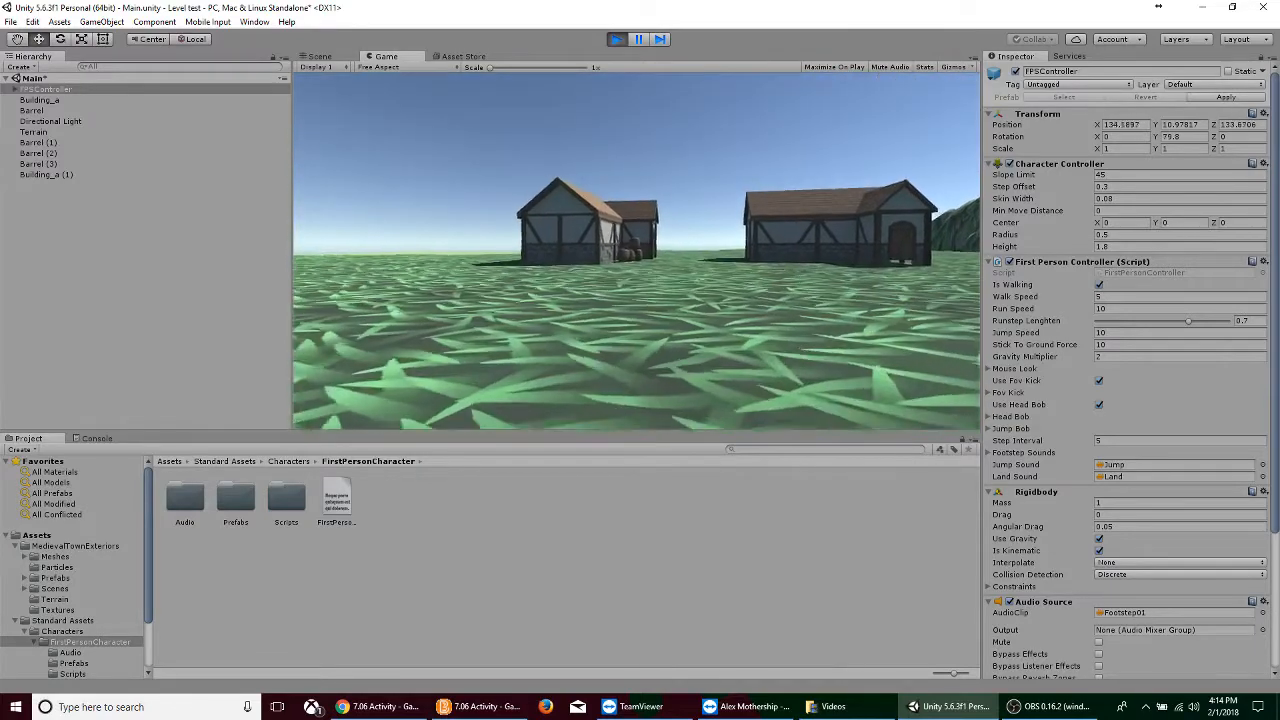
pyautogui.press('w')
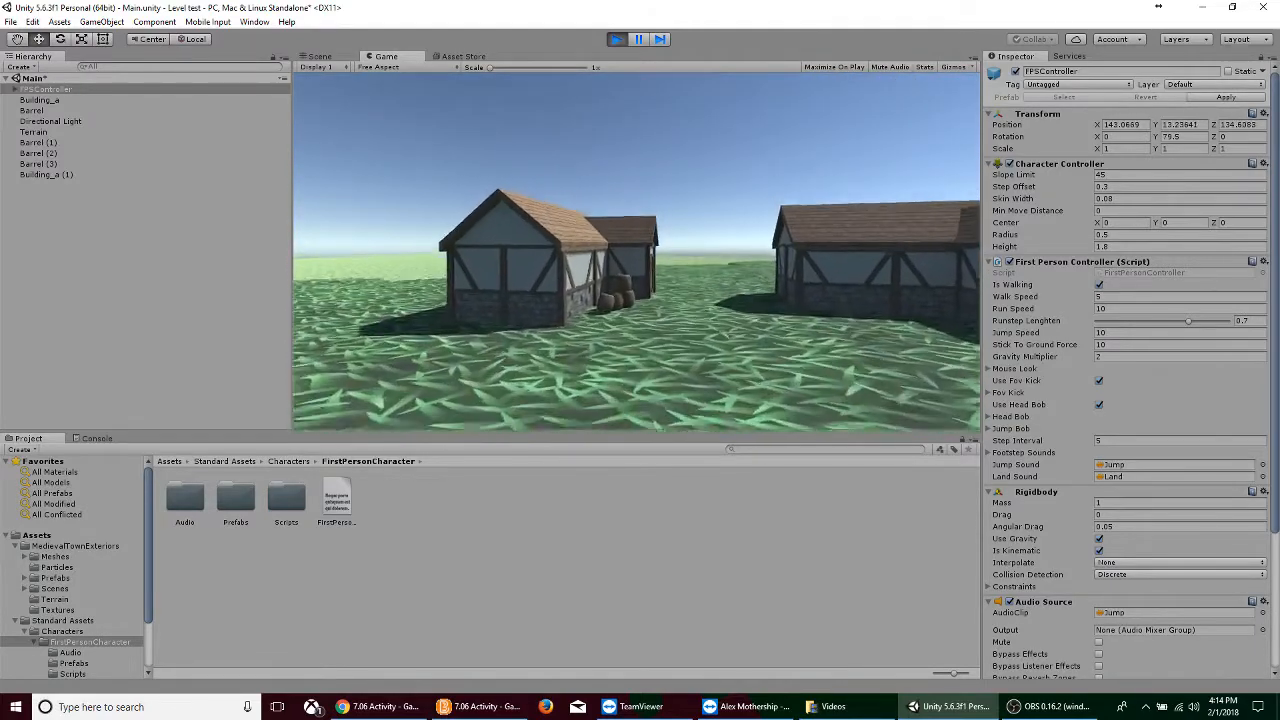
pyautogui.press('w')
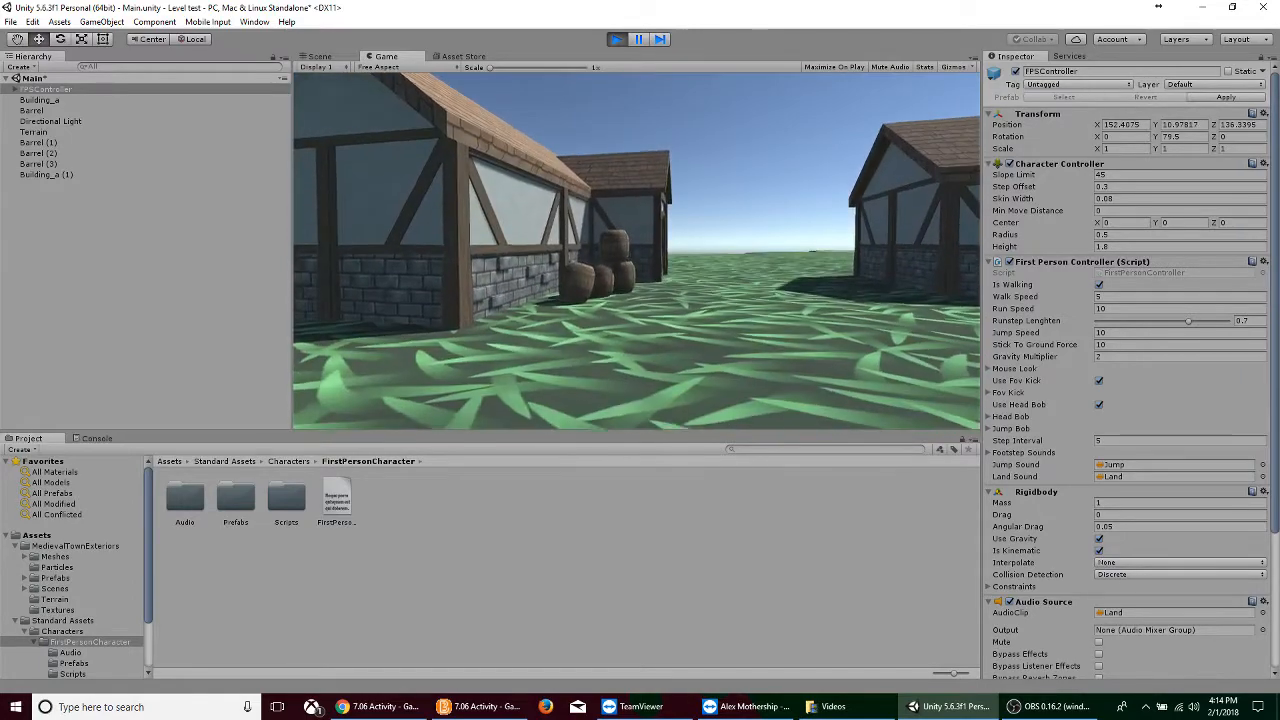
pyautogui.press('w')
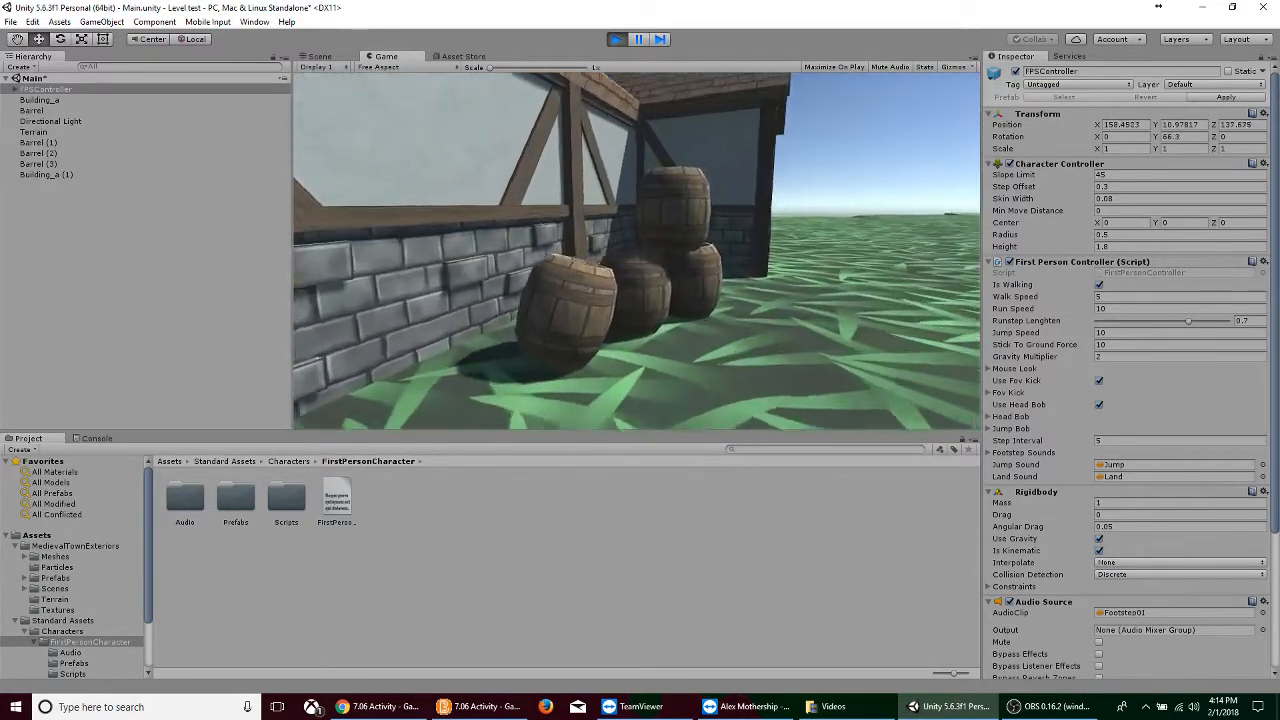
# - Move the character back and forth around the stacked barrels to view them up close against the house wall
pyautogui.press('s')
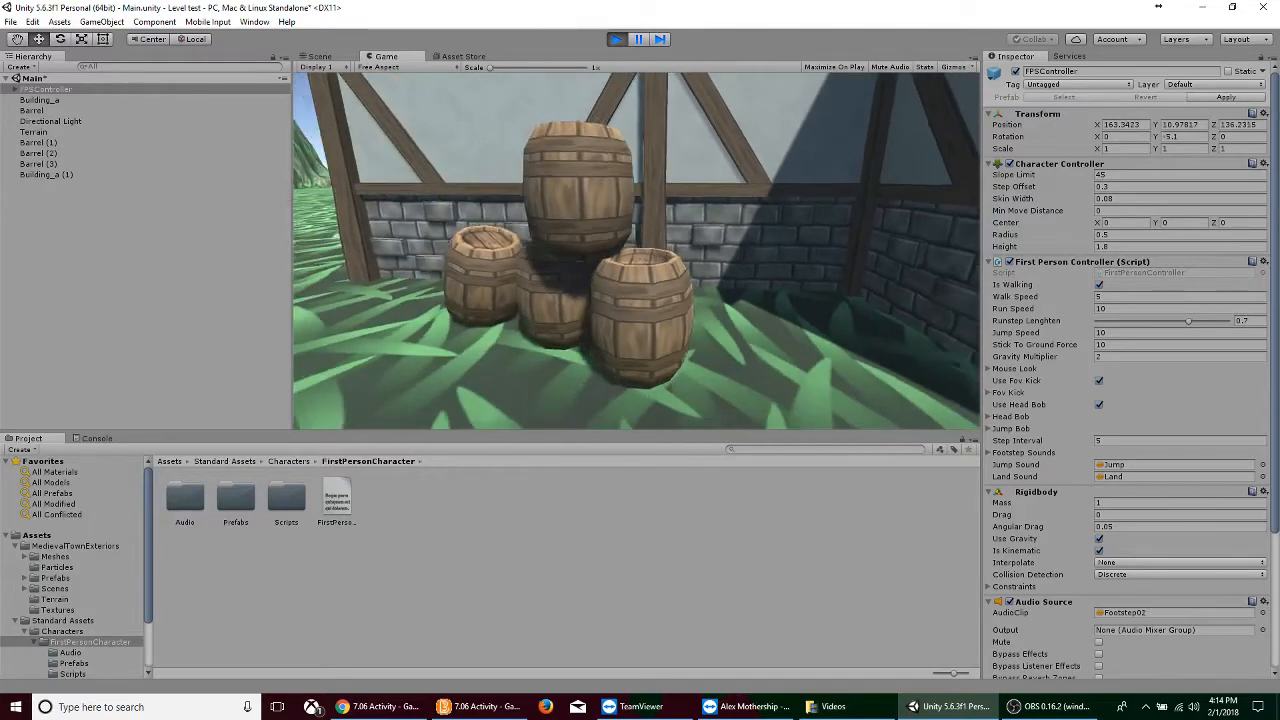
pyautogui.press('w')
pyautogui.press('s')
pyautogui.press('w')
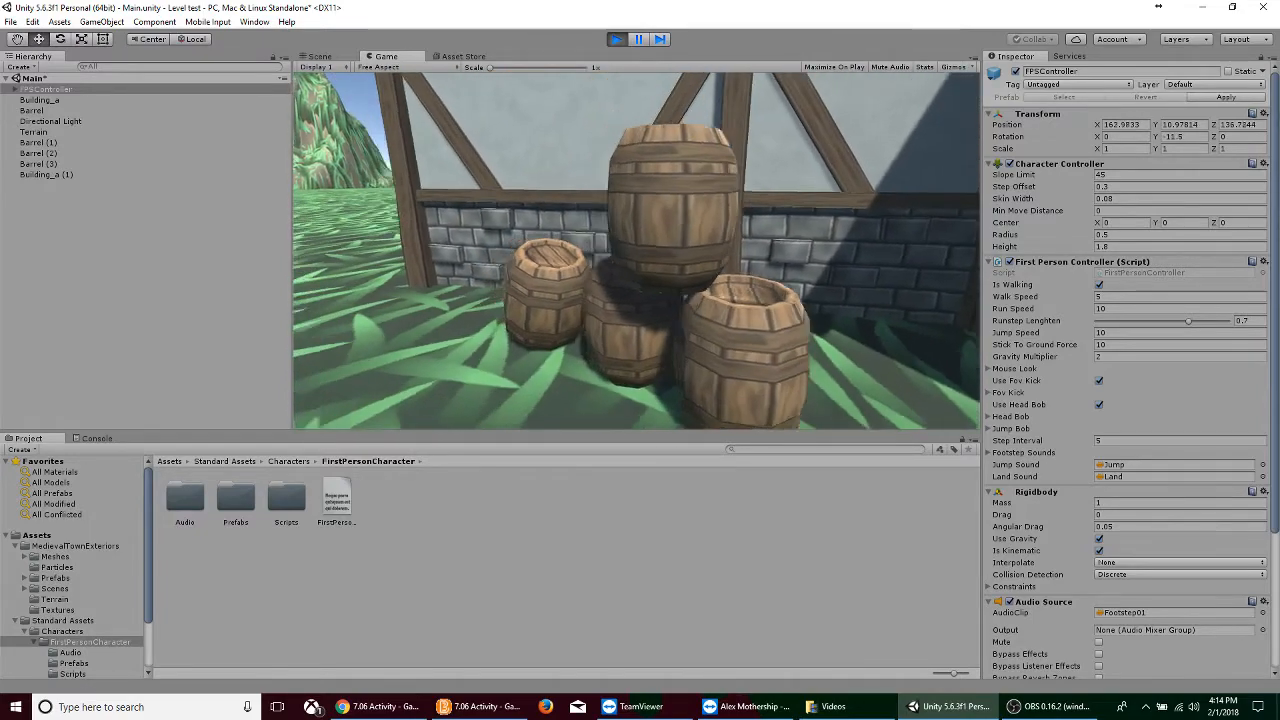
pyautogui.press('s')
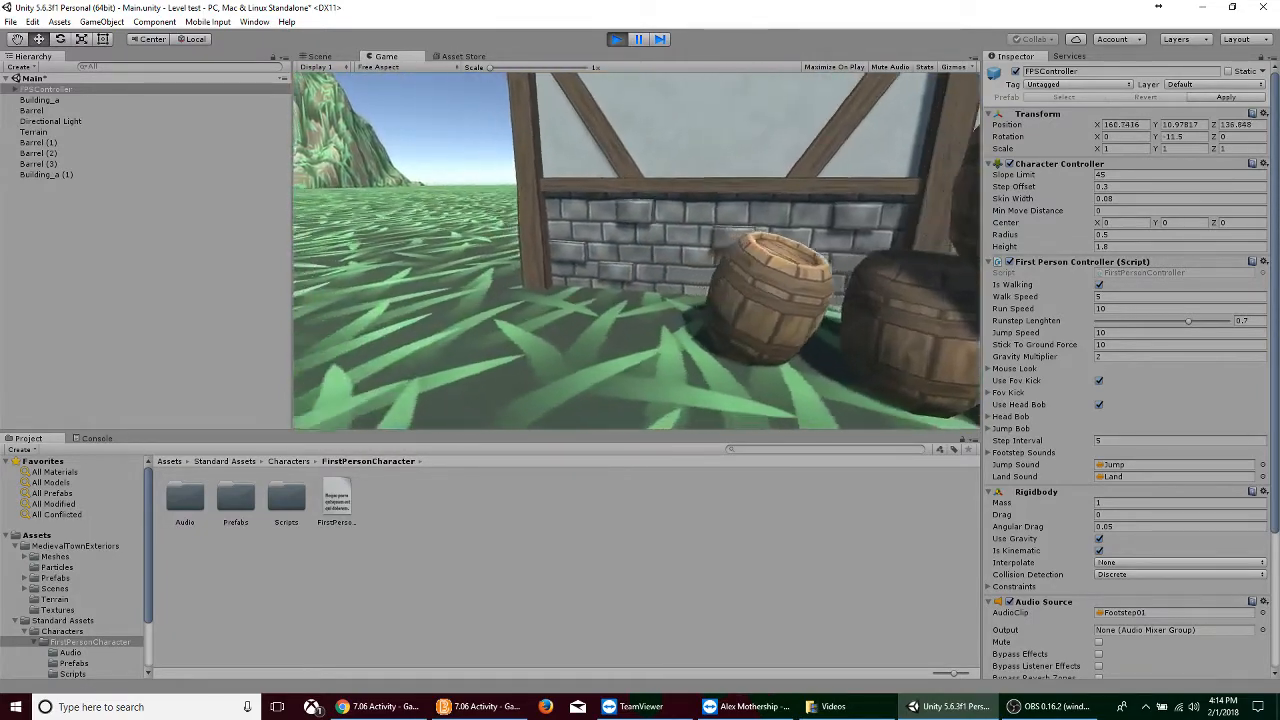
# - Walk the character away from the barrels and past the second house, ending the play test there
pyautogui.press('w')
pyautogui.press('w')
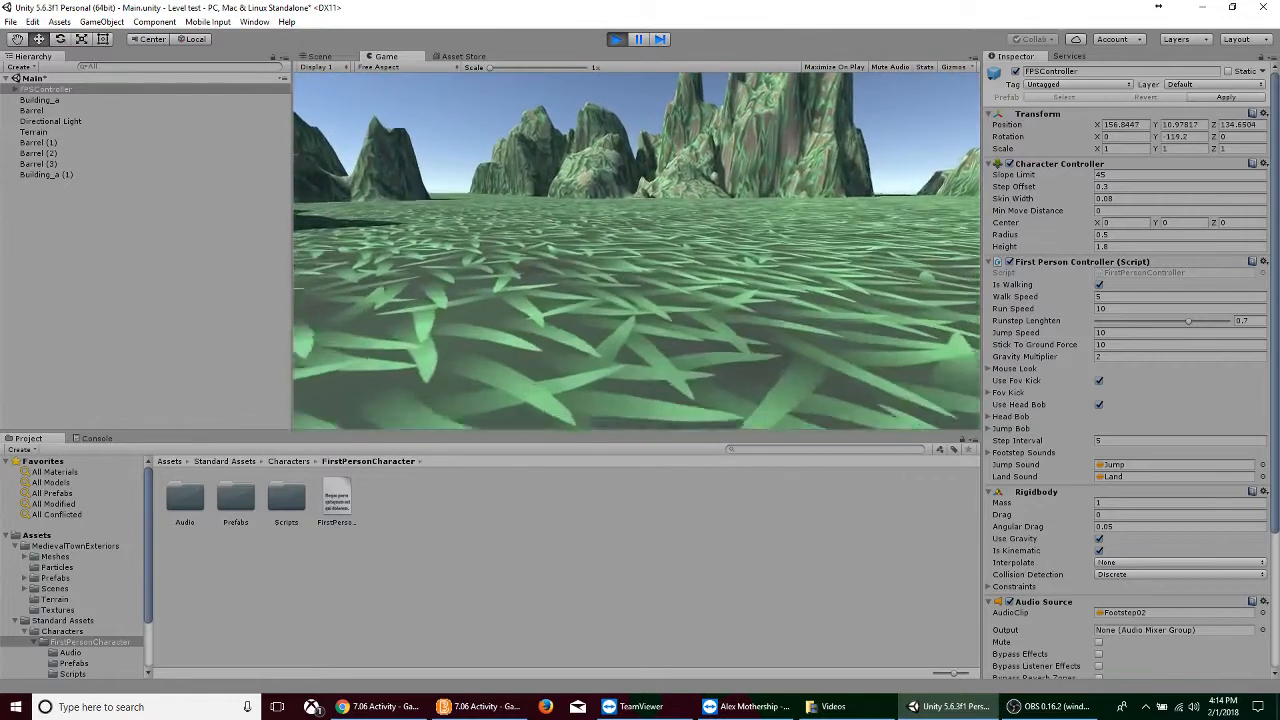
pyautogui.press('w')
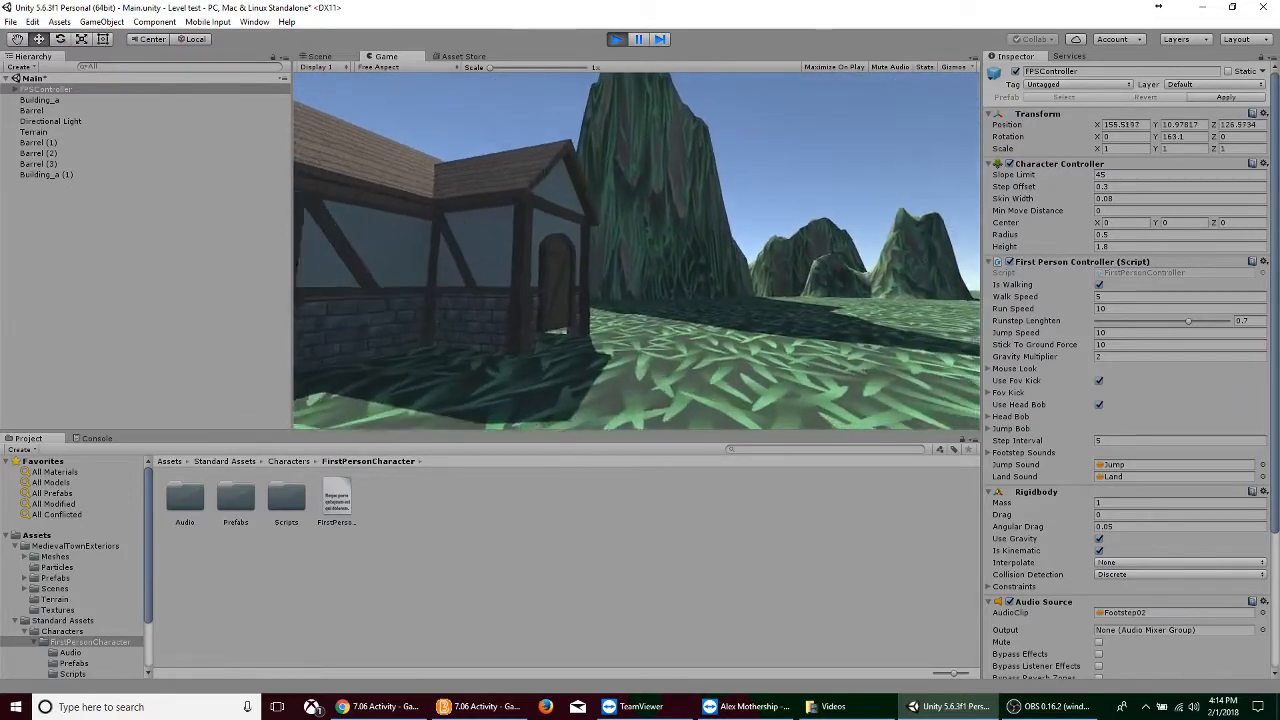
pyautogui.press('w')
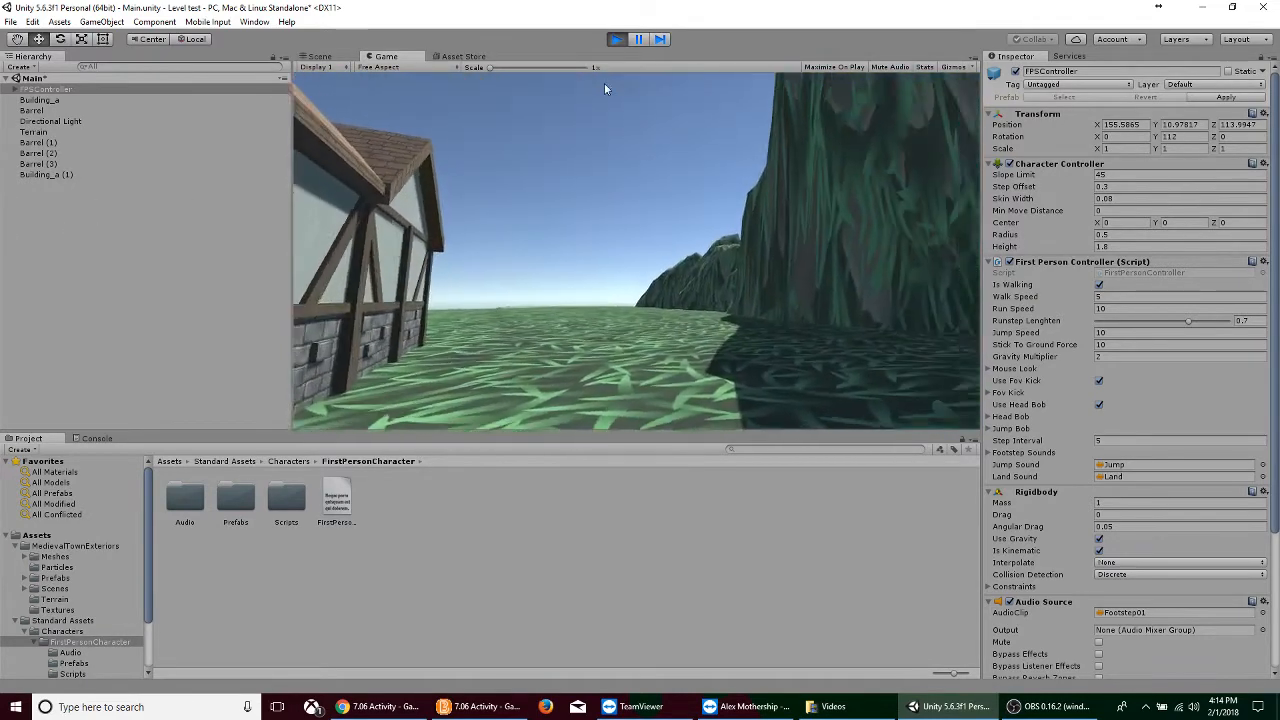
pyautogui.click(615, 39)
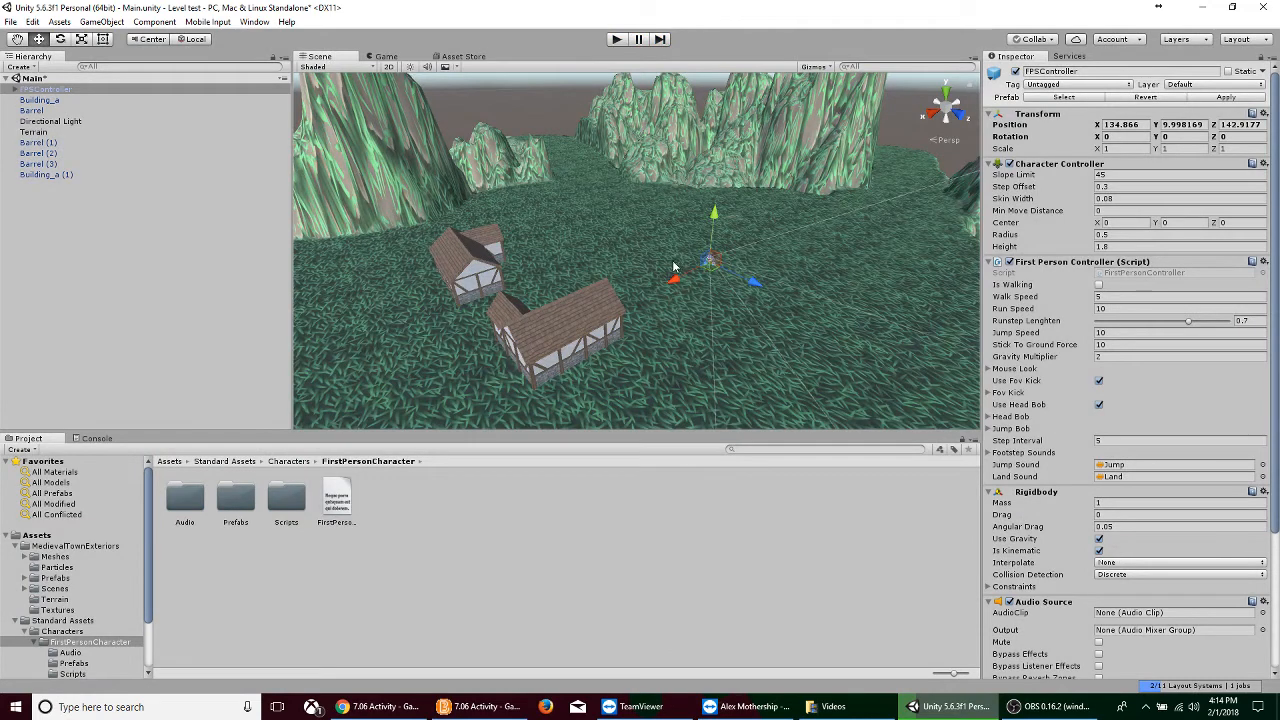
# - Move the FPSController along the Z axis to about 150.1 and turn off Use Head Bob in its First Person Controller script
pyautogui.moveTo(754, 285); pyautogui.dragTo(794, 305)
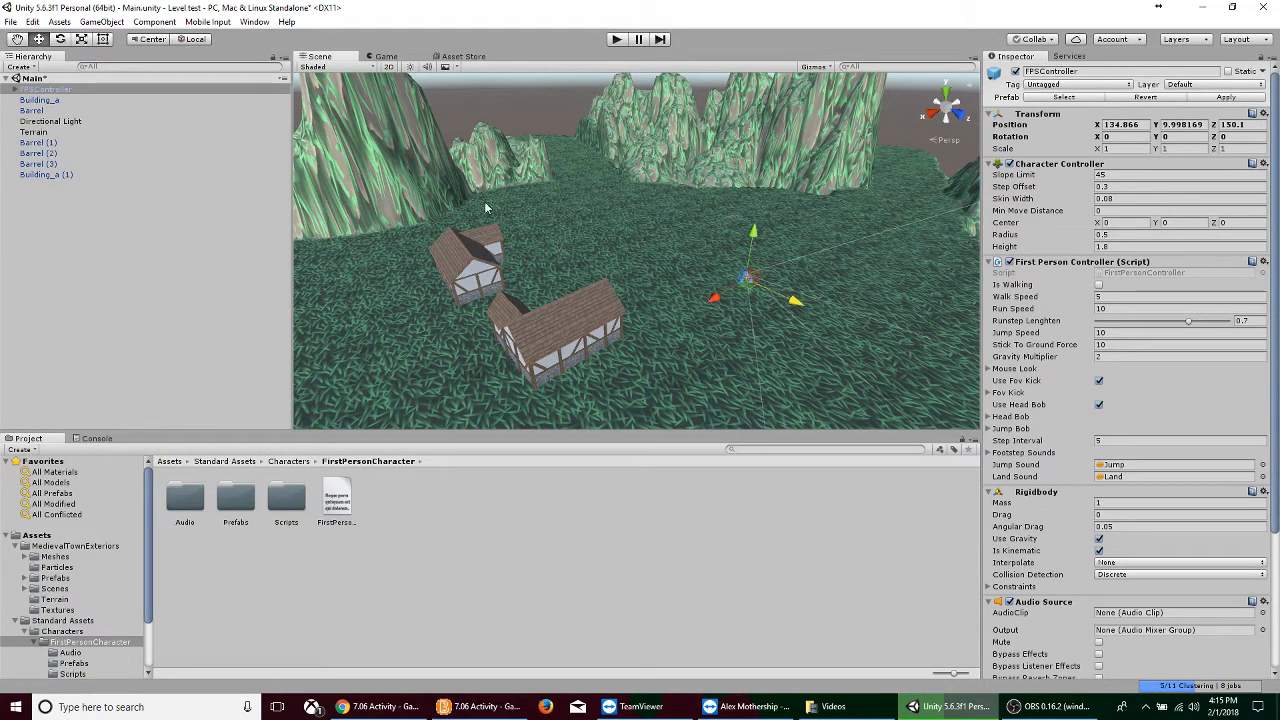
pyautogui.scroll(-5, 1048, 268)
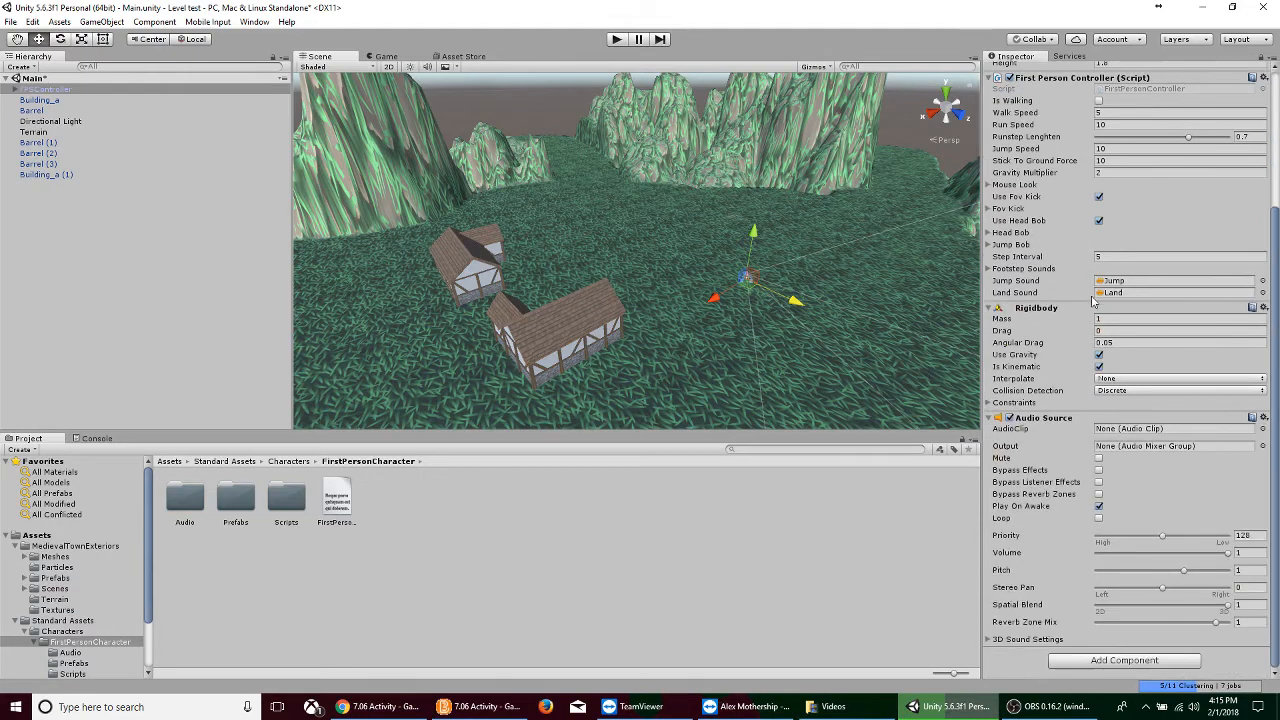
pyautogui.scroll(1, 1079, 312)
pyautogui.click(1099, 260)
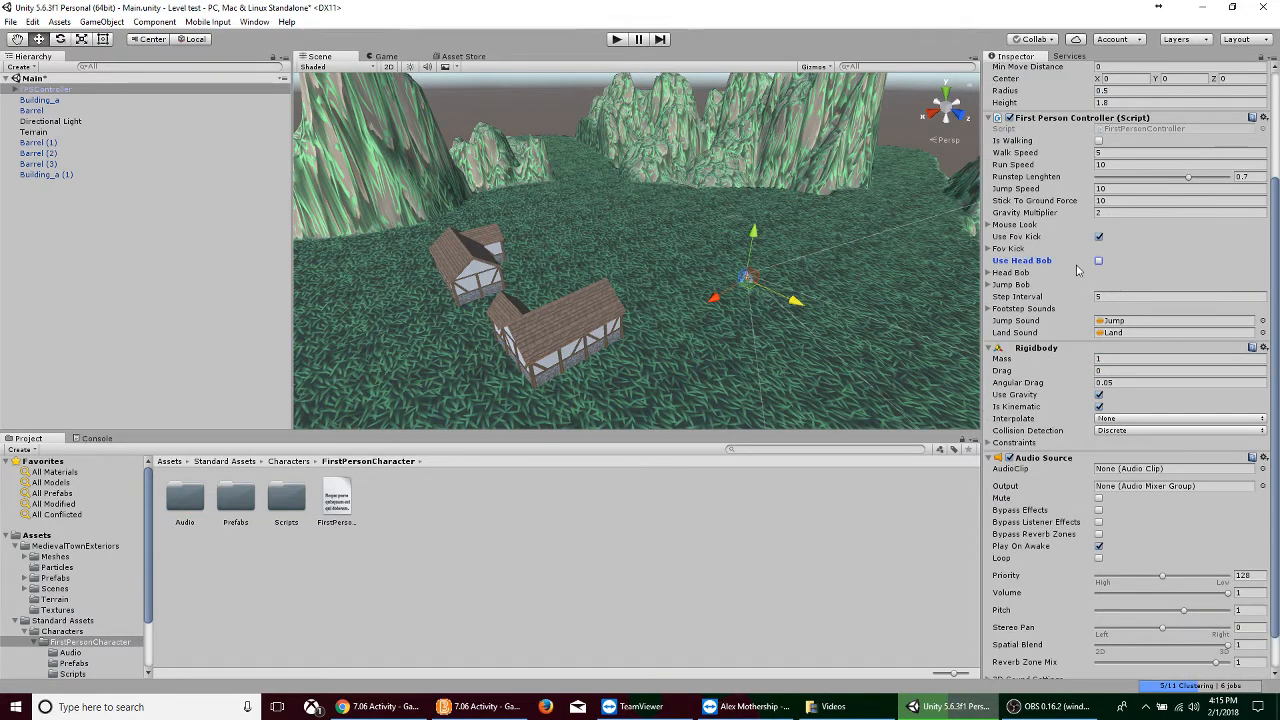
# - View the whole terrain from farther out and select the MedievalTownExteriors folder in the project's root Assets folder
pyautogui.scroll(3, 806, 336)
pyautogui.scroll(-8, 808, 342)
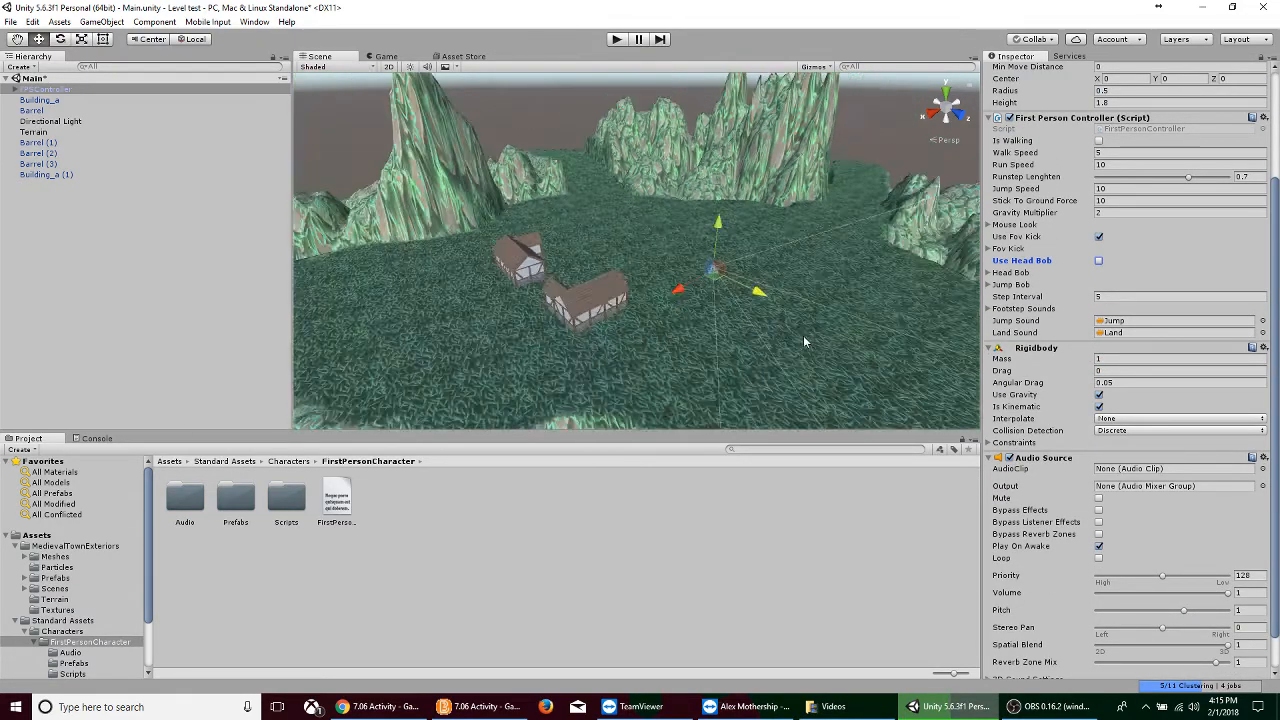
pyautogui.scroll(2, 807, 338)
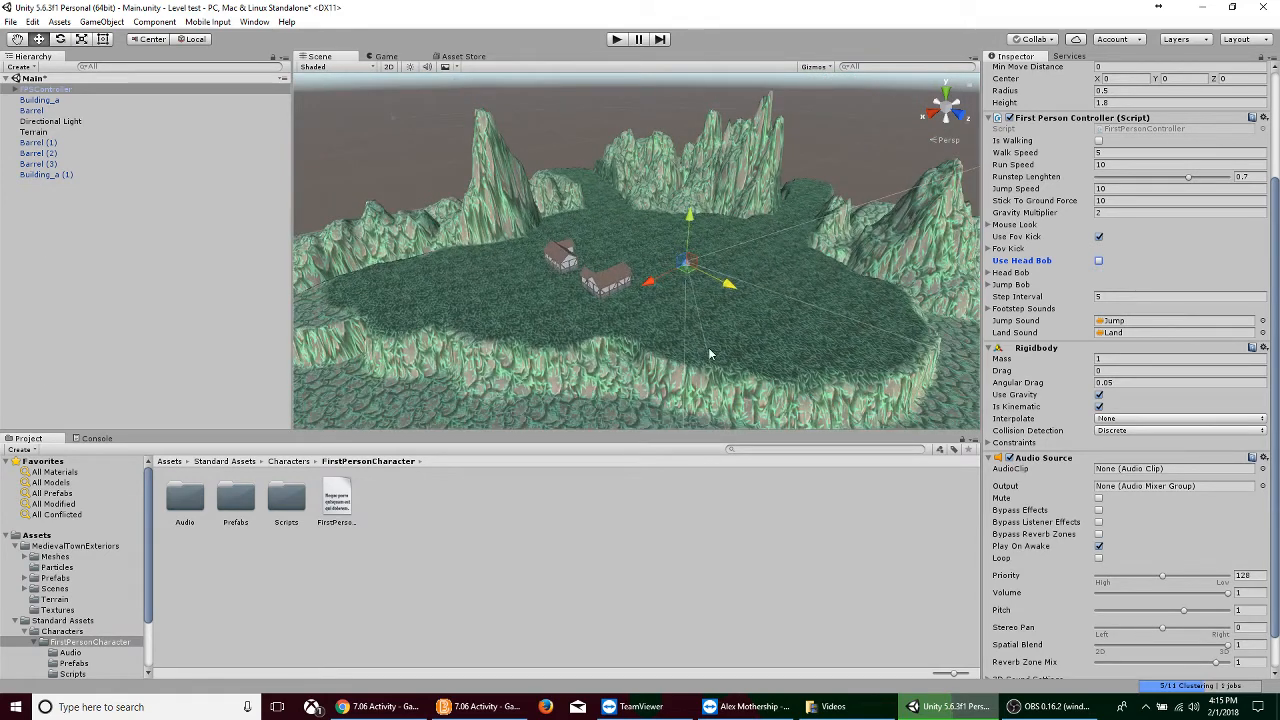
pyautogui.click(228, 461)
pyautogui.click(170, 462)
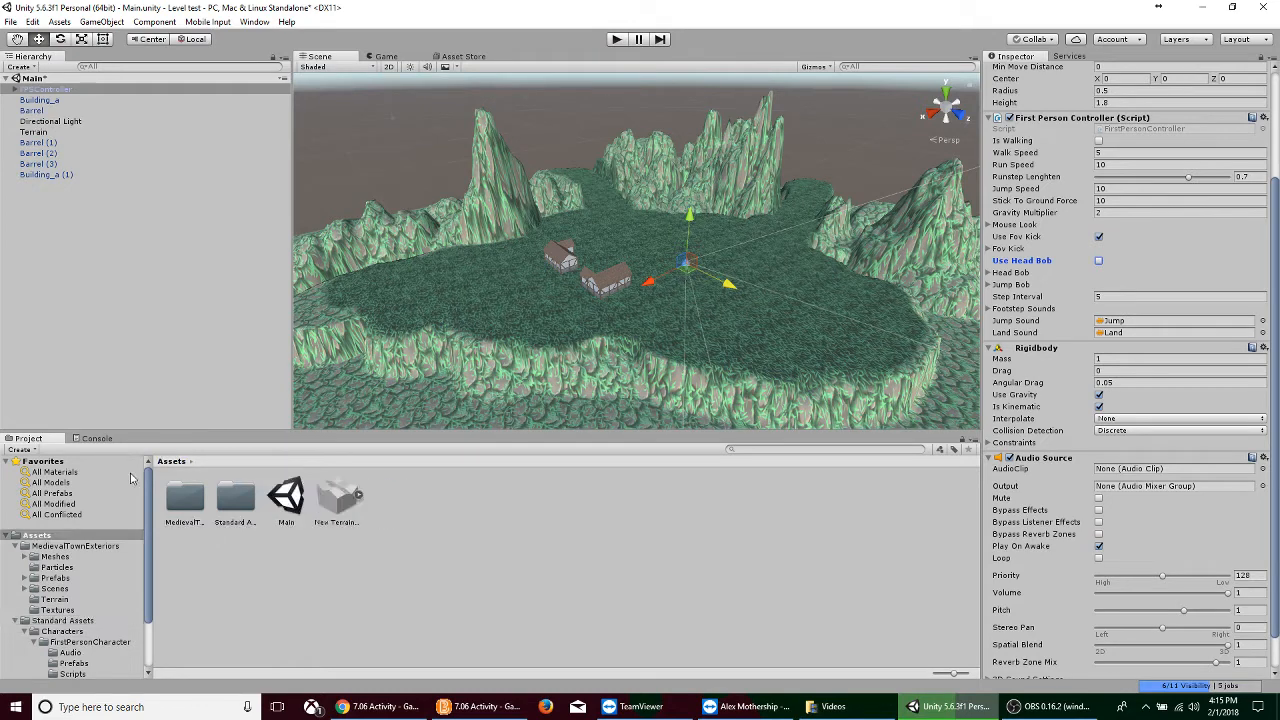
pyautogui.click(180, 490)
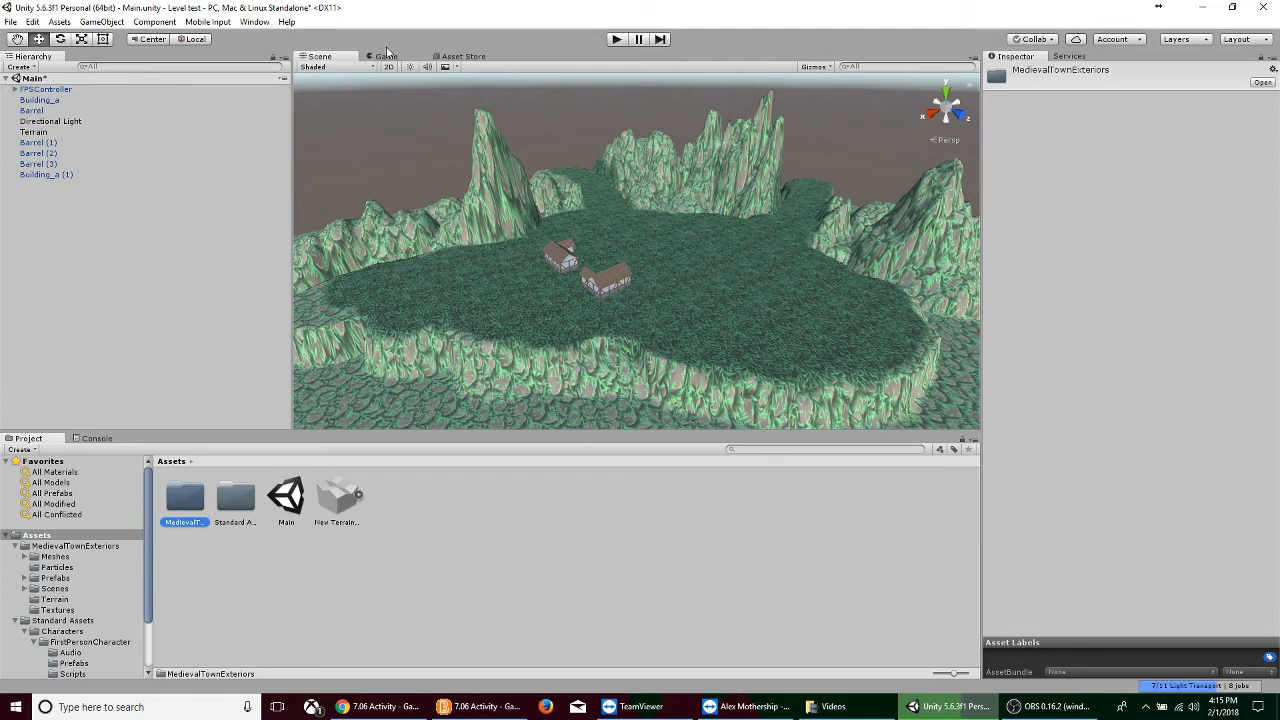
# - Search the Asset Store for "space" within 3D Models/Environments/Sci-Fi, limited to free items only
pyautogui.click(463, 57)
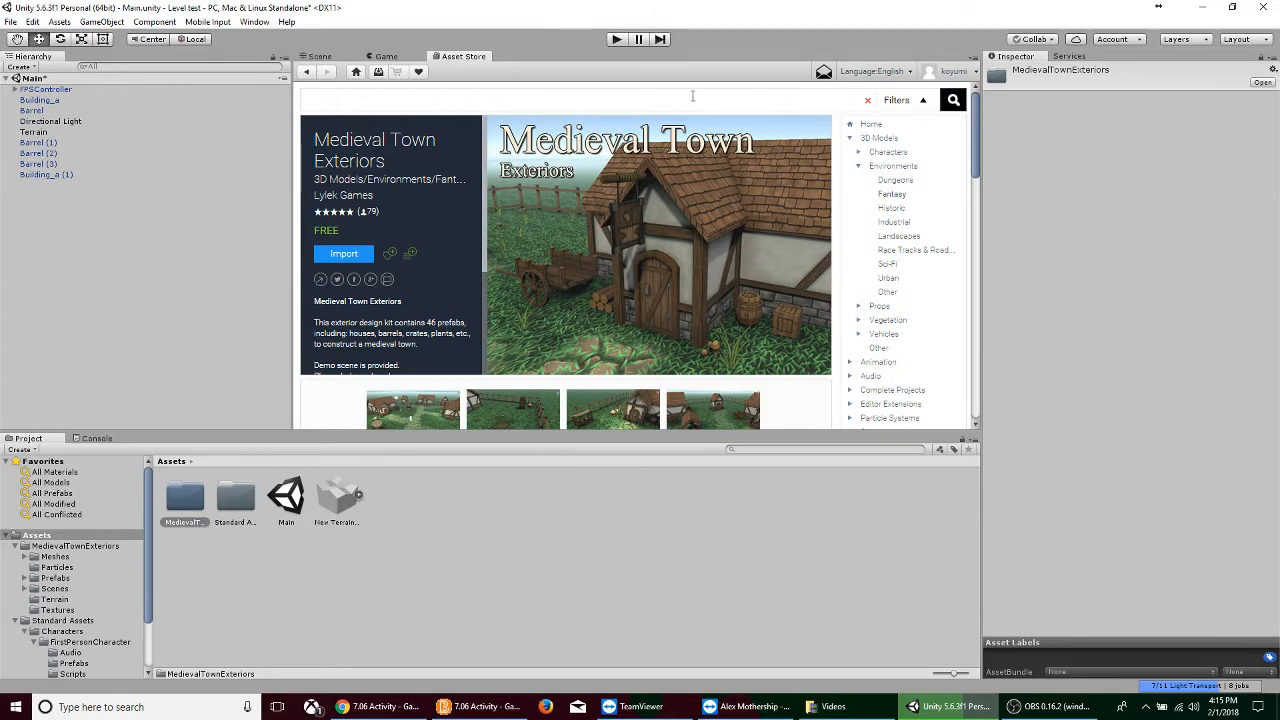
pyautogui.click(541, 103)
pyautogui.write('space')
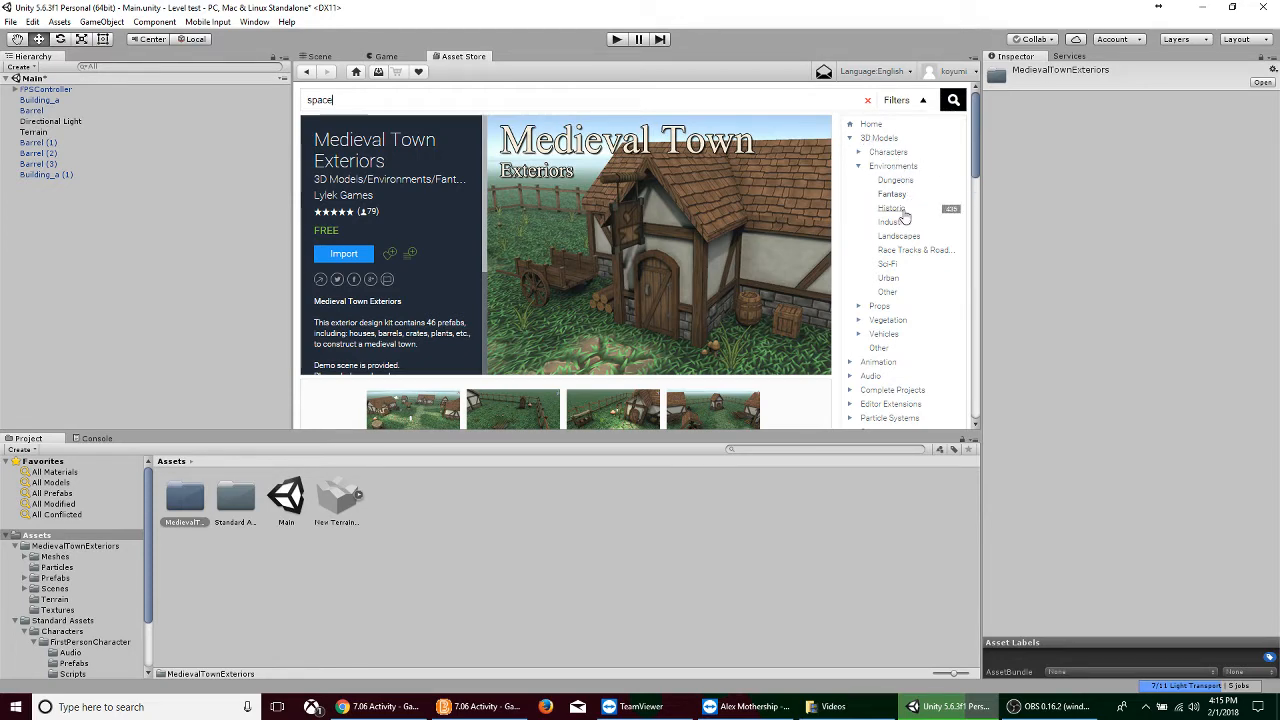
pyautogui.click(890, 264)
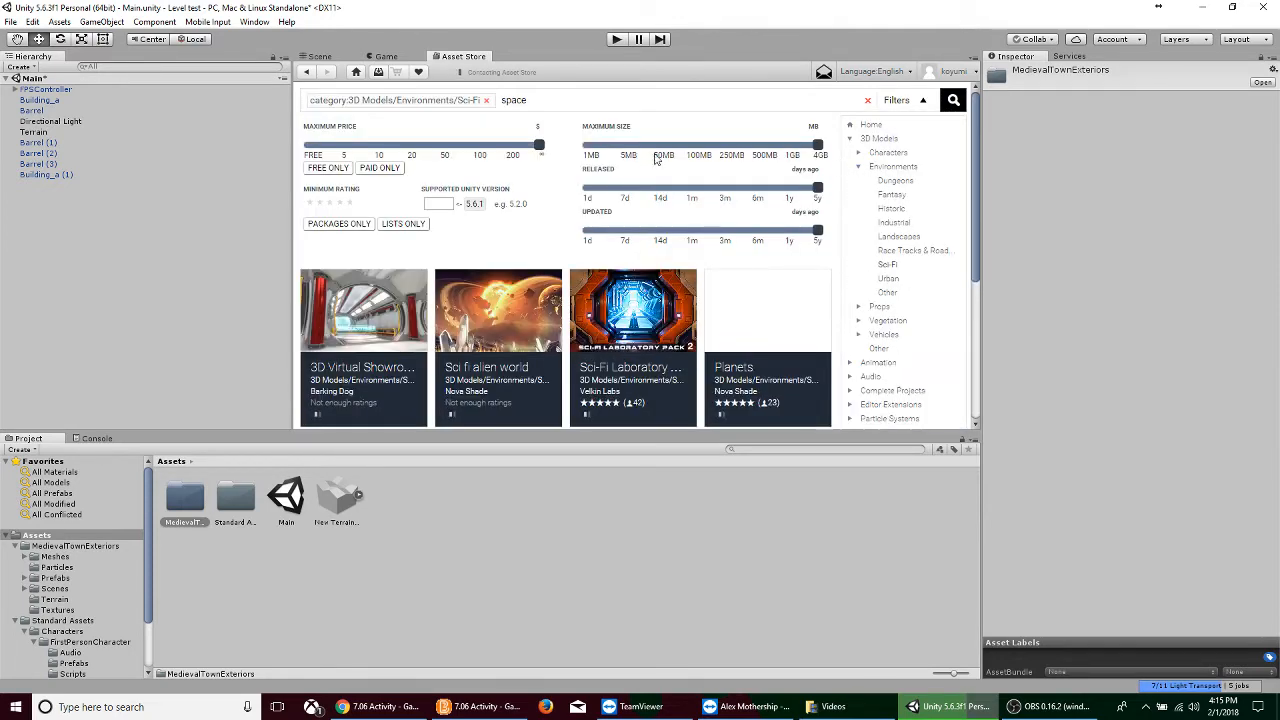
pyautogui.click(328, 167)
pyautogui.scroll(-1, 573, 237)
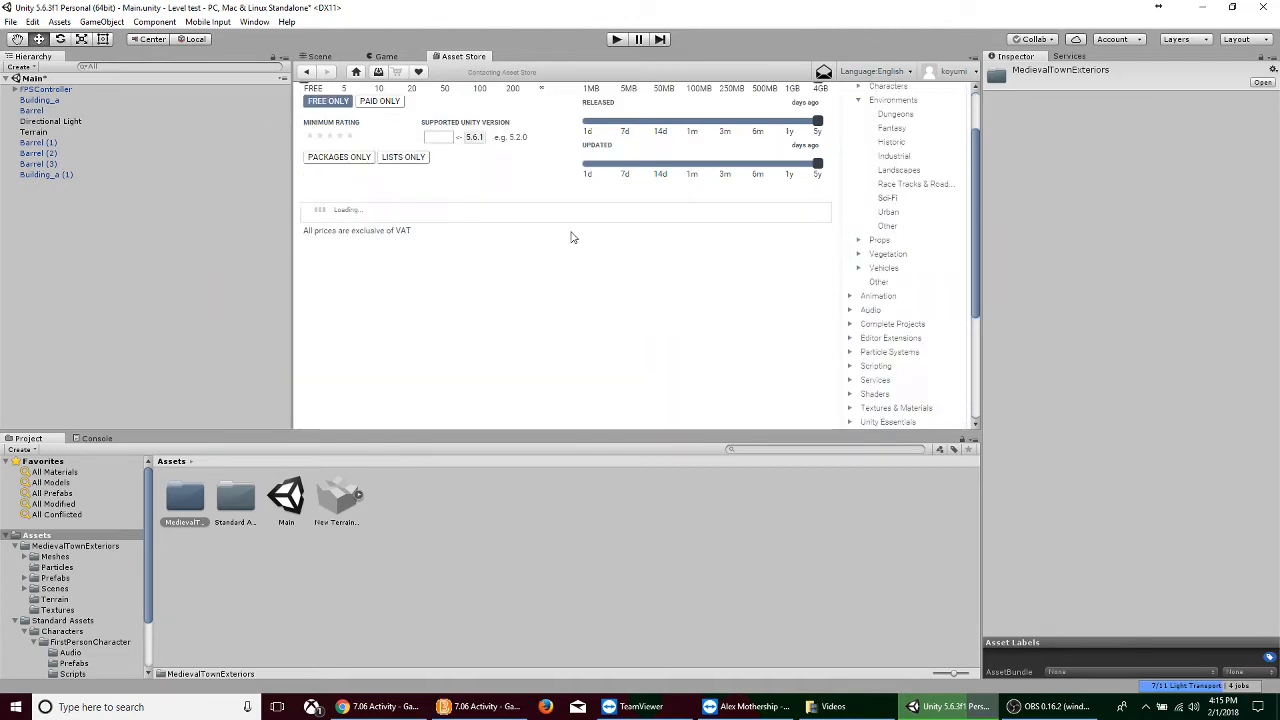
pyautogui.scroll(1, 573, 237)
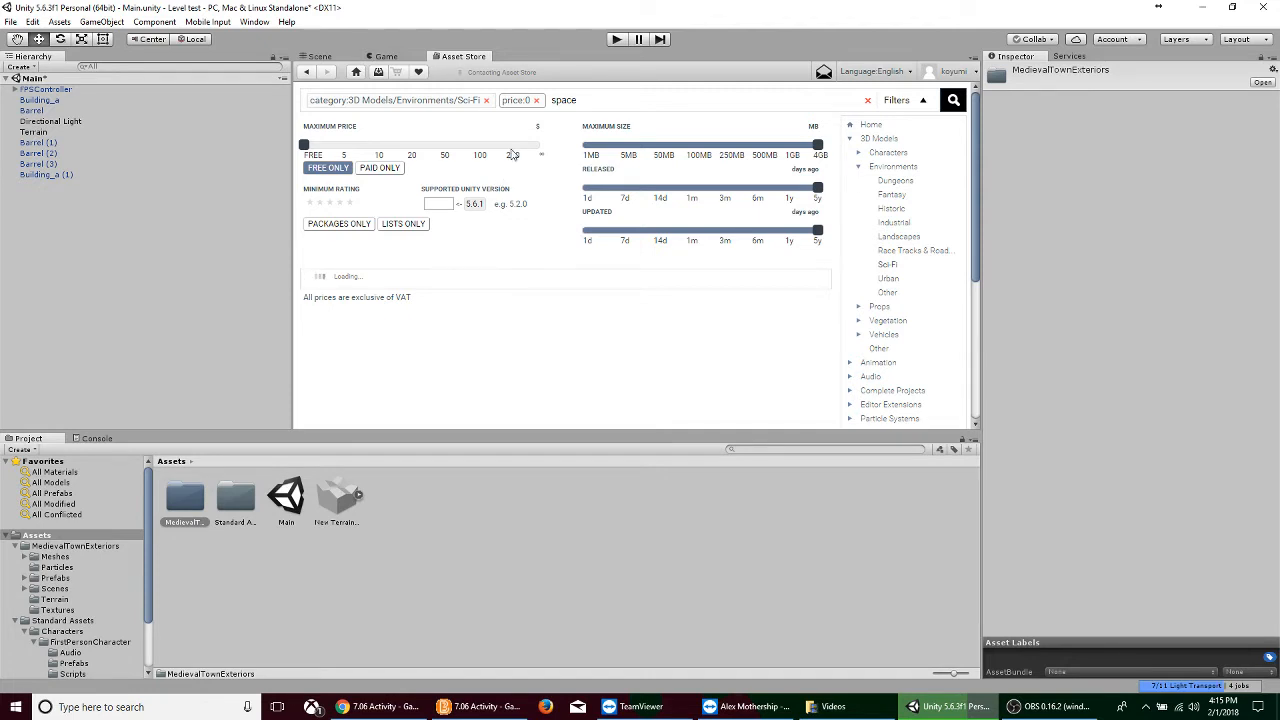
# - Clear the "space" search term and browse all free assets in the Sci-Fi environments category
pyautogui.click(600, 102)
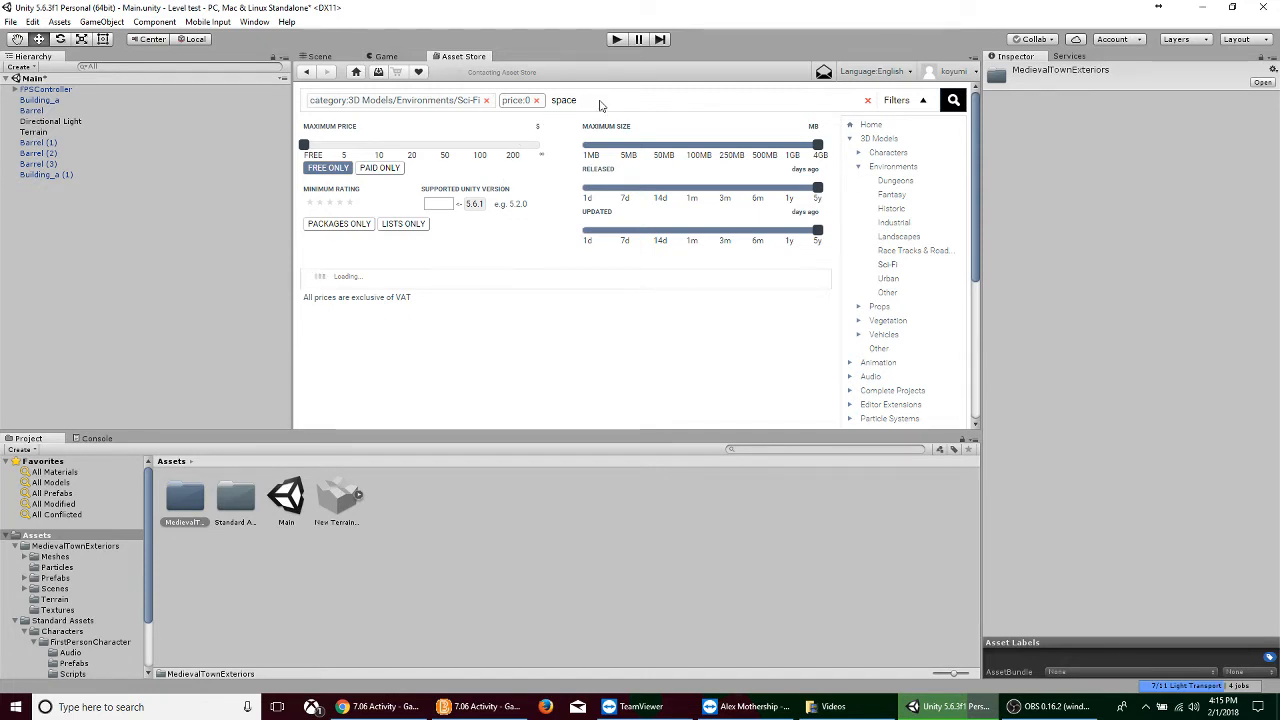
pyautogui.press('BackSpace')
pyautogui.press('BackSpace')
pyautogui.press('BackSpace')
pyautogui.press('BackSpace')
pyautogui.press('BackSpace')
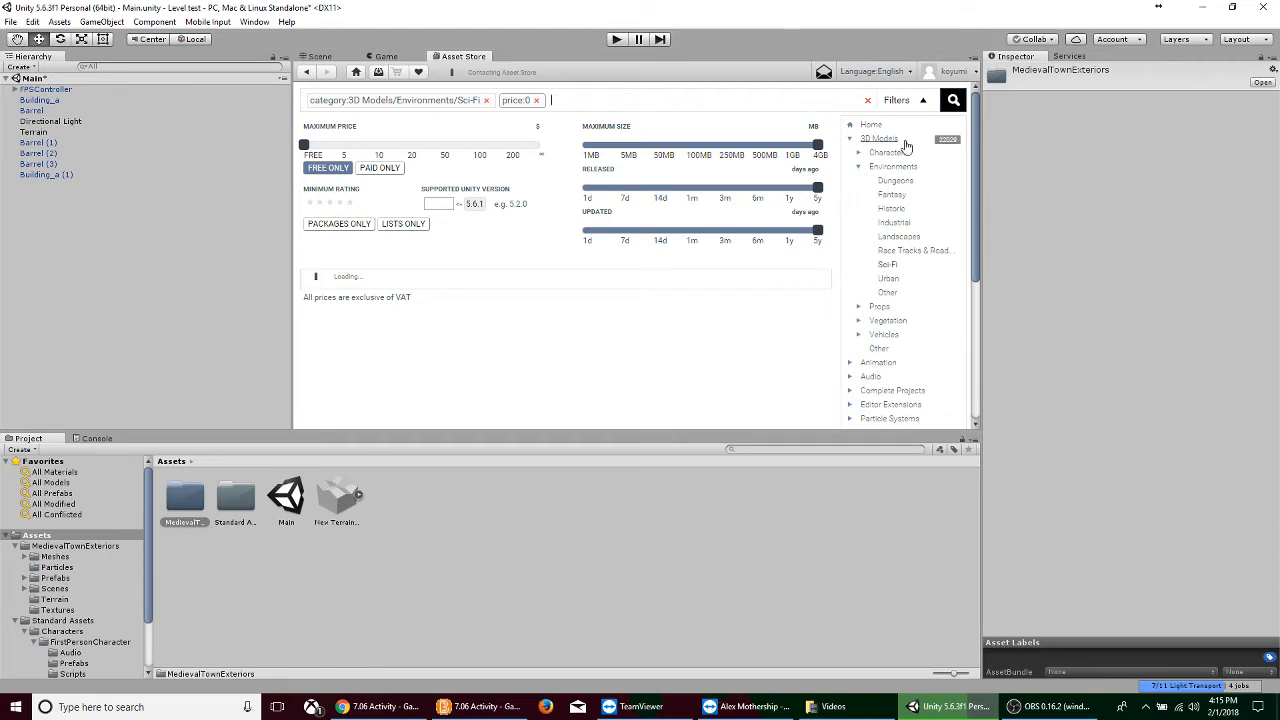
pyautogui.click(955, 104)
pyautogui.scroll(-4, 618, 236)
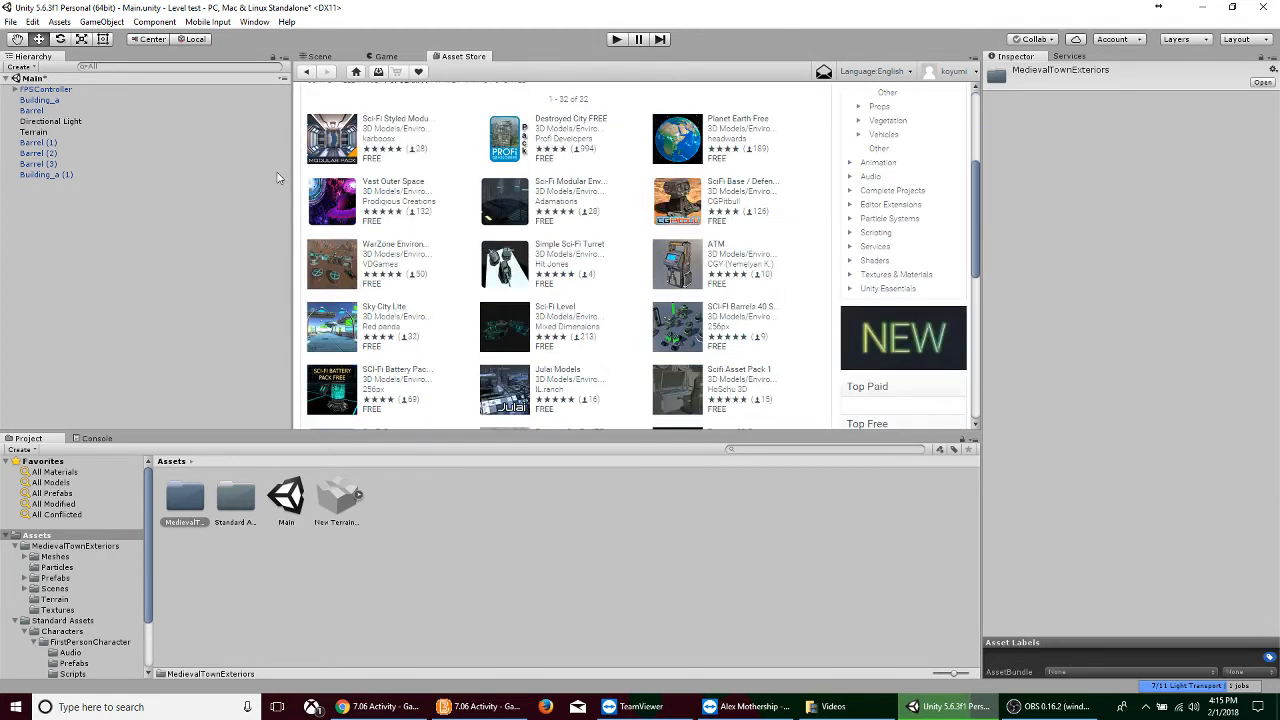